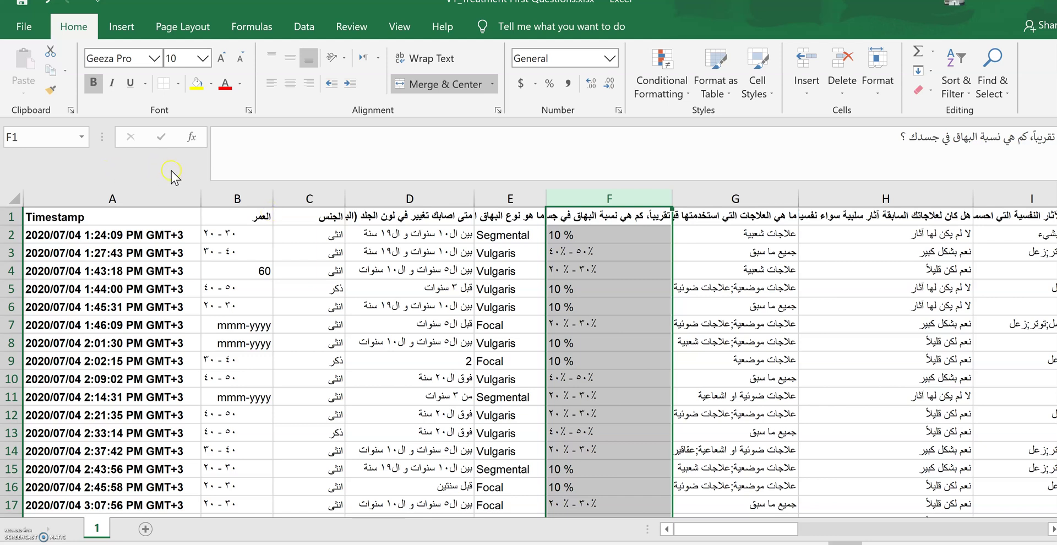
Step: Select the age column (B) and examine its answers through all the survey response rows
click(245, 199)
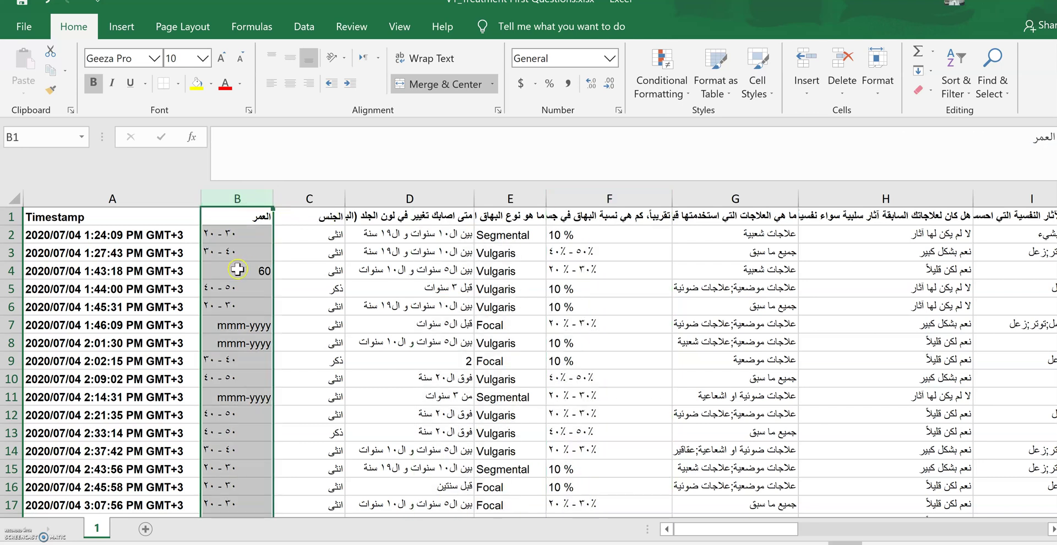
scroll(238, 269, down, 5)
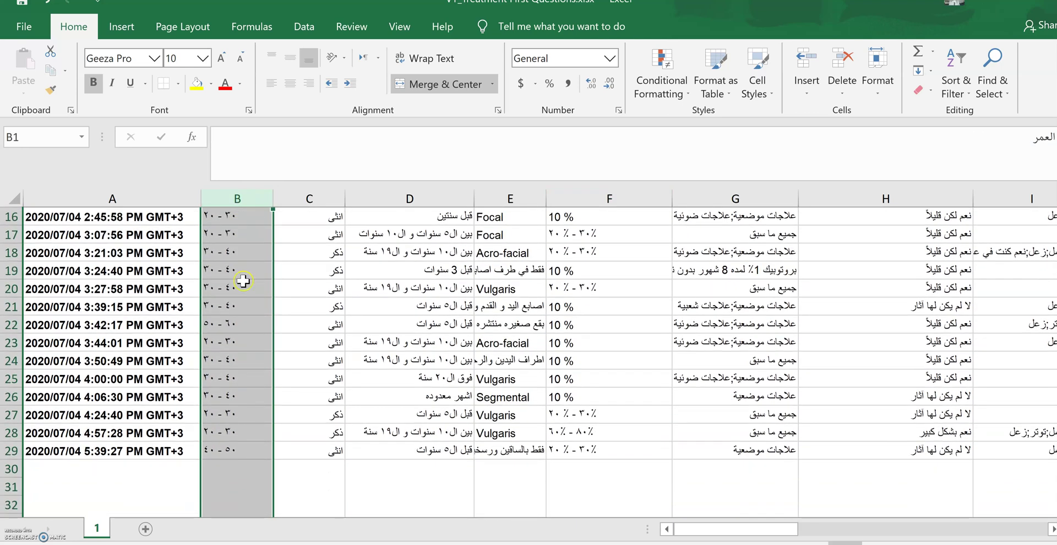
scroll(258, 300, down, 9)
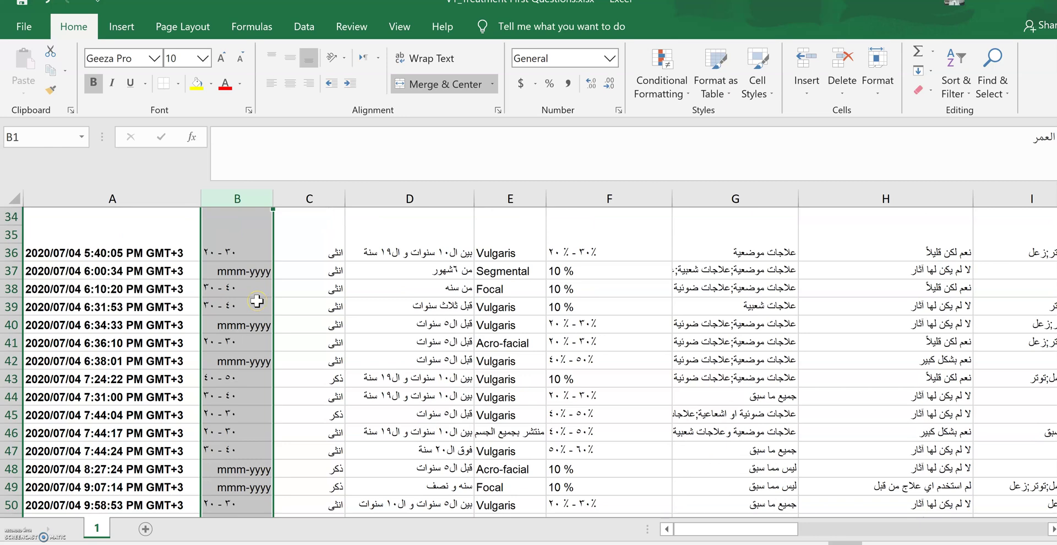
scroll(257, 300, down, 7)
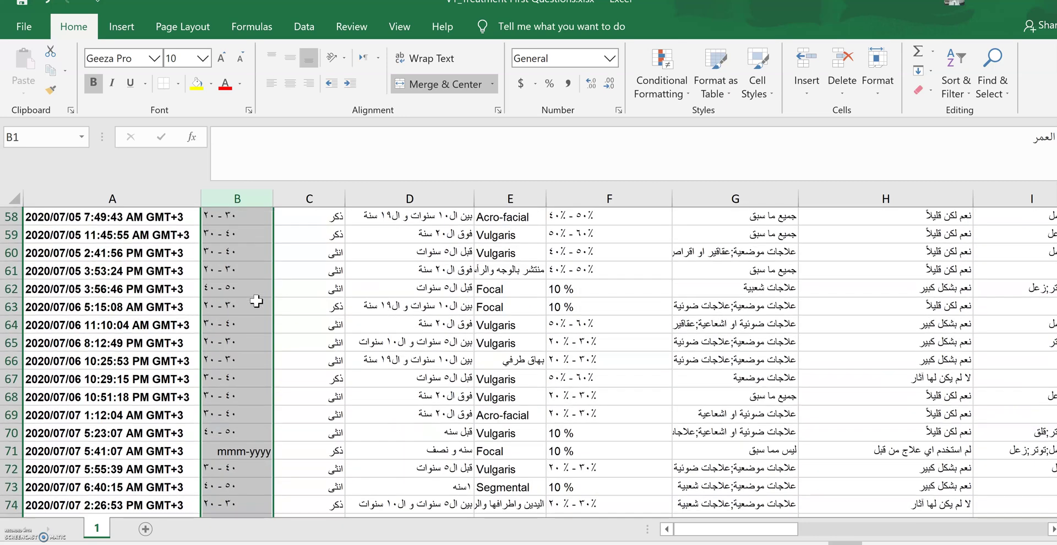
scroll(256, 301, down, 1)
scroll(256, 301, up, 17)
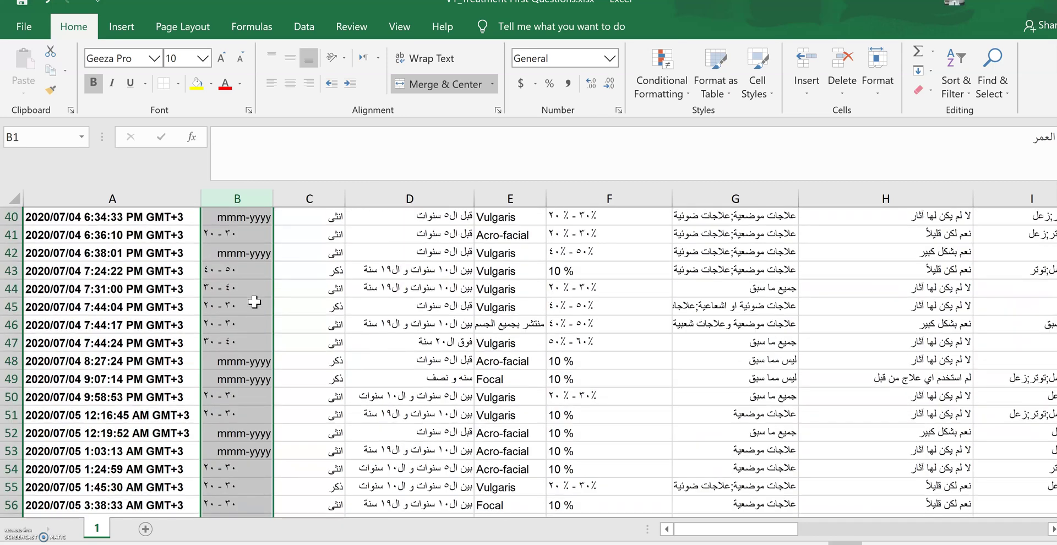
scroll(254, 301, up, 5)
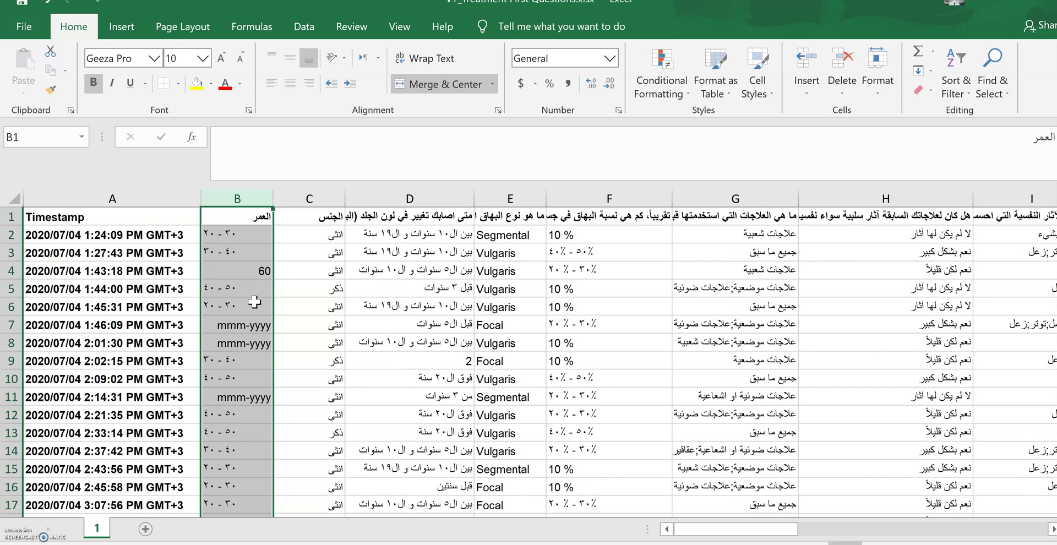
Step: Select the gender column (C) and review its entries from the header to the last response
click(309, 198)
scroll(351, 252, down, 6)
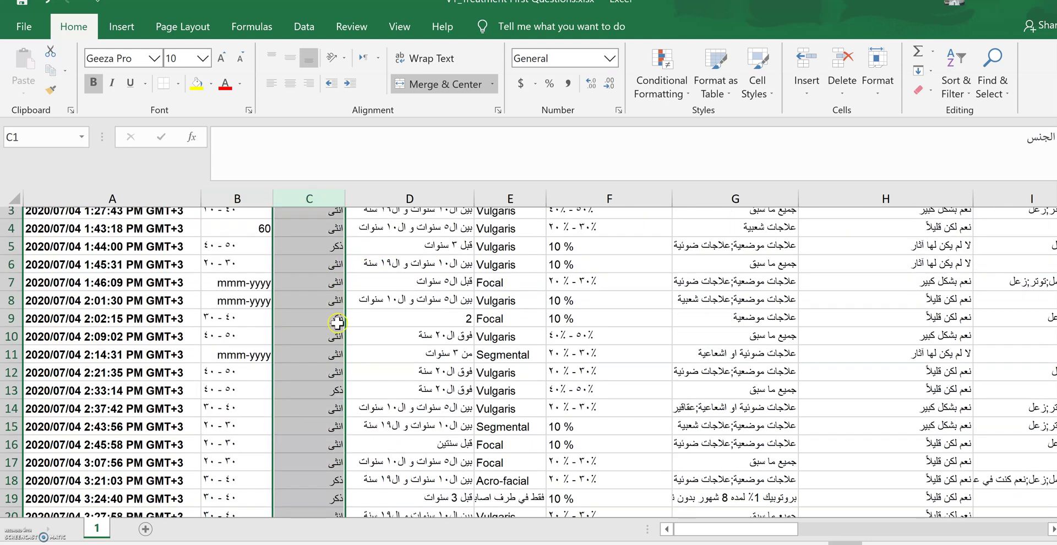
scroll(332, 340, up, 7)
scroll(333, 340, down, 13)
scroll(332, 342, down, 9)
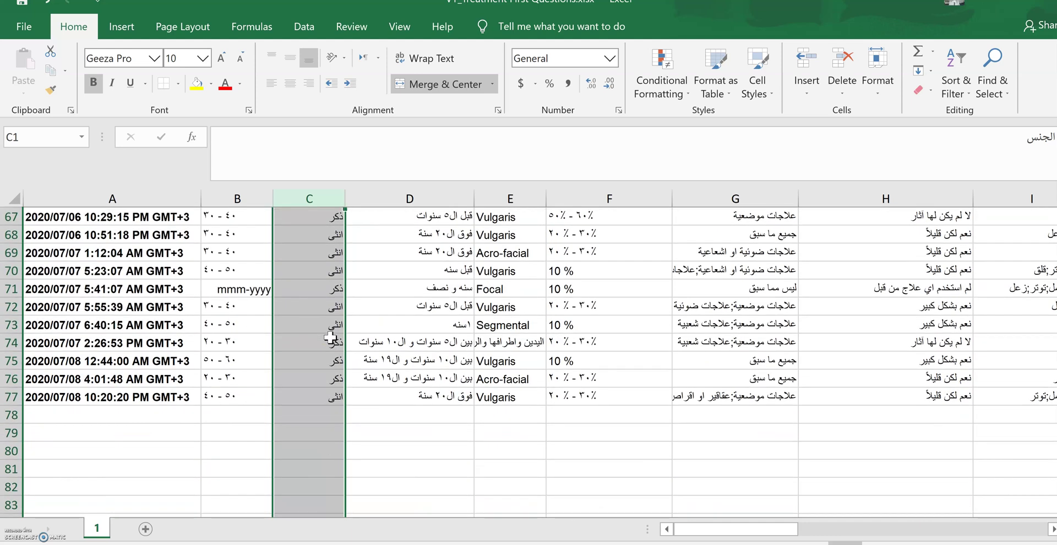
scroll(331, 336, up, 17)
scroll(330, 328, up, 5)
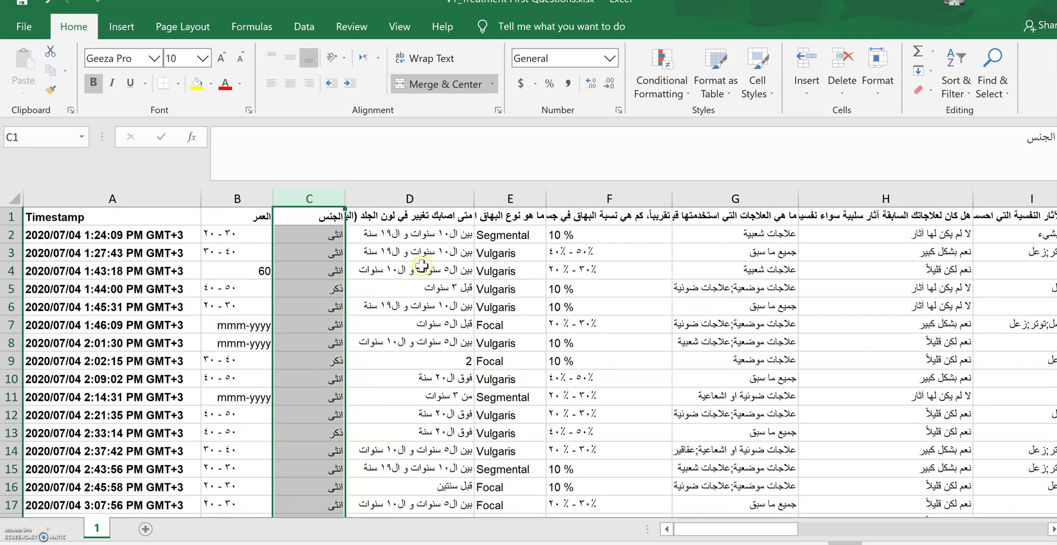
Step: Select column D and examine the answers about when the skin colour change began, through the final response row
click(442, 196)
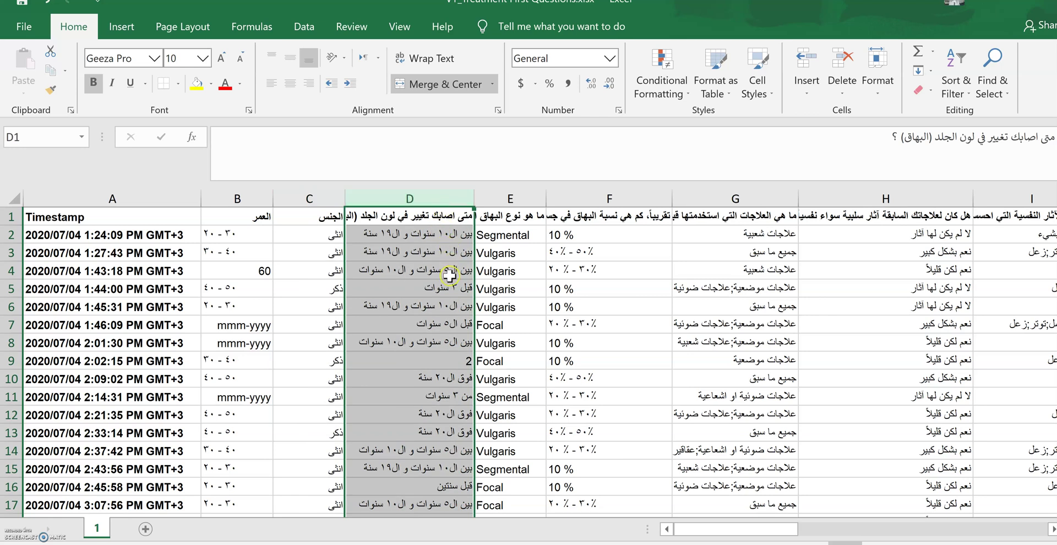
scroll(451, 275, down, 1)
scroll(450, 279, up, 1)
click(433, 196)
scroll(432, 313, down, 1)
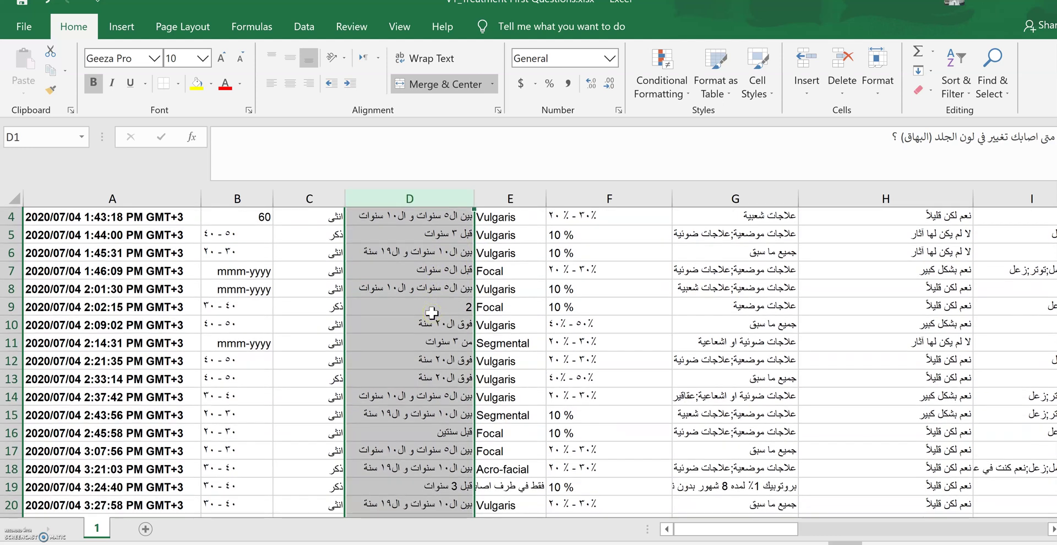
scroll(489, 292, up, 1)
scroll(489, 292, down, 3)
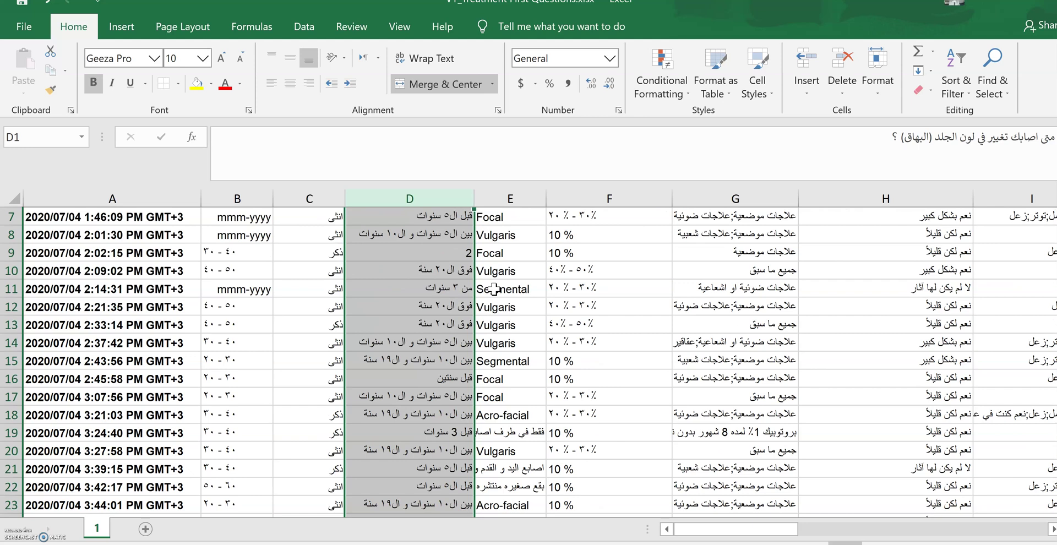
scroll(490, 293, down, 4)
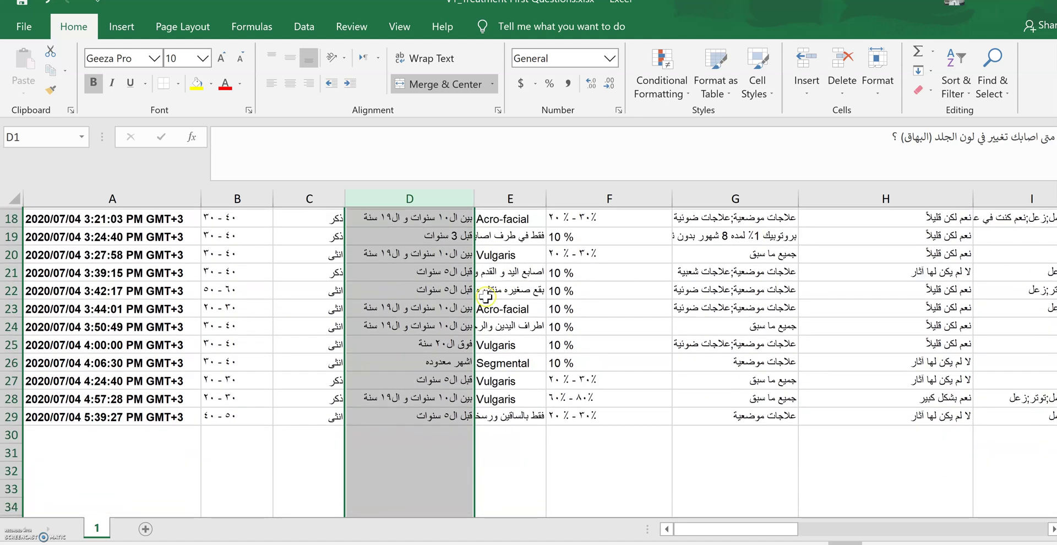
scroll(477, 305, down, 5)
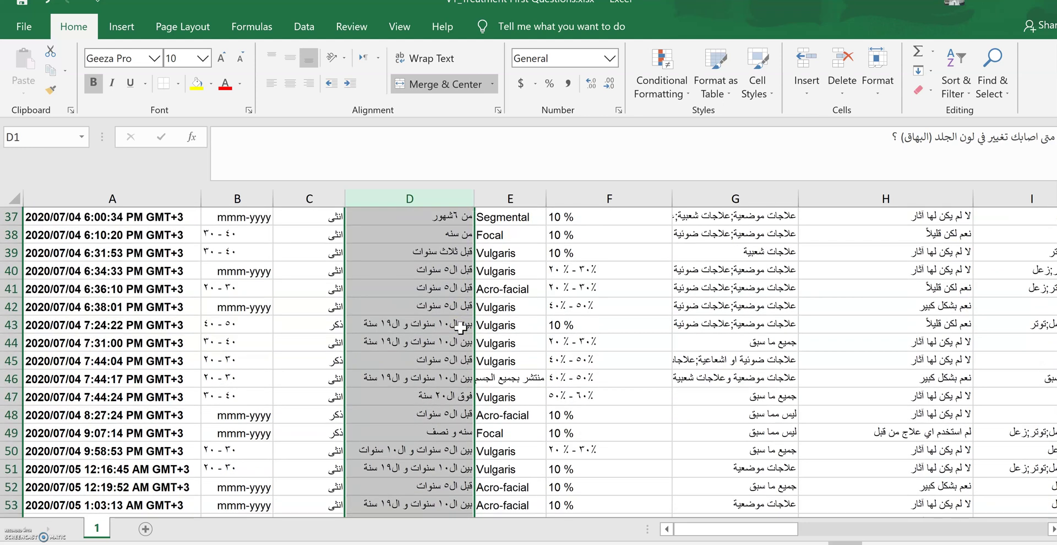
scroll(461, 328, down, 1)
scroll(461, 328, down, 4)
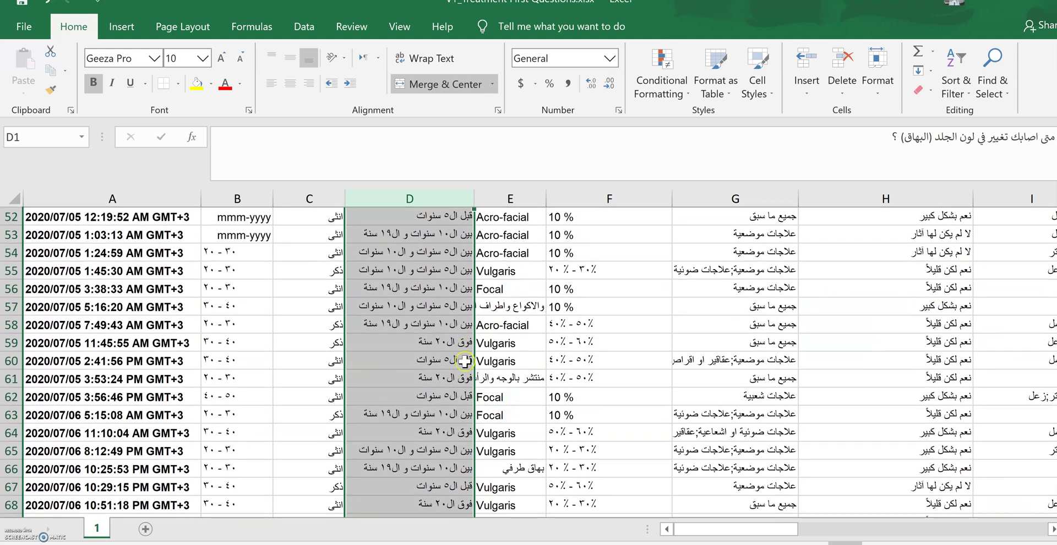
scroll(465, 361, down, 1)
scroll(465, 360, down, 3)
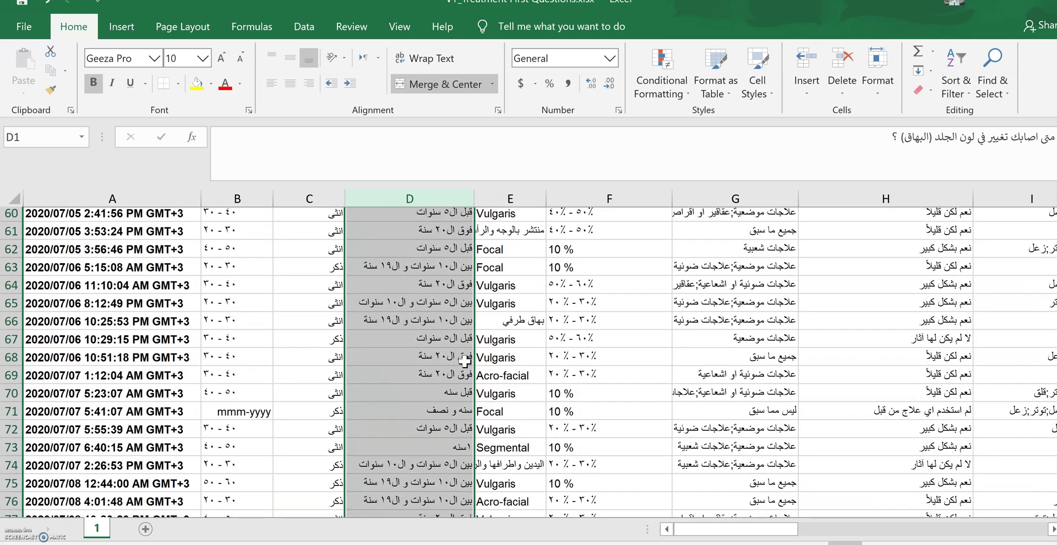
scroll(464, 361, down, 1)
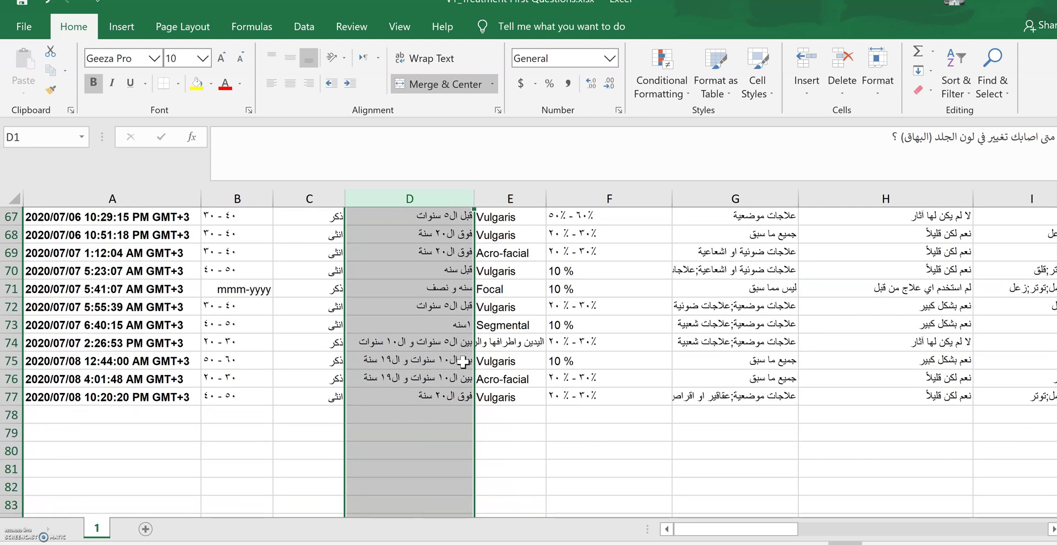
scroll(464, 361, up, 17)
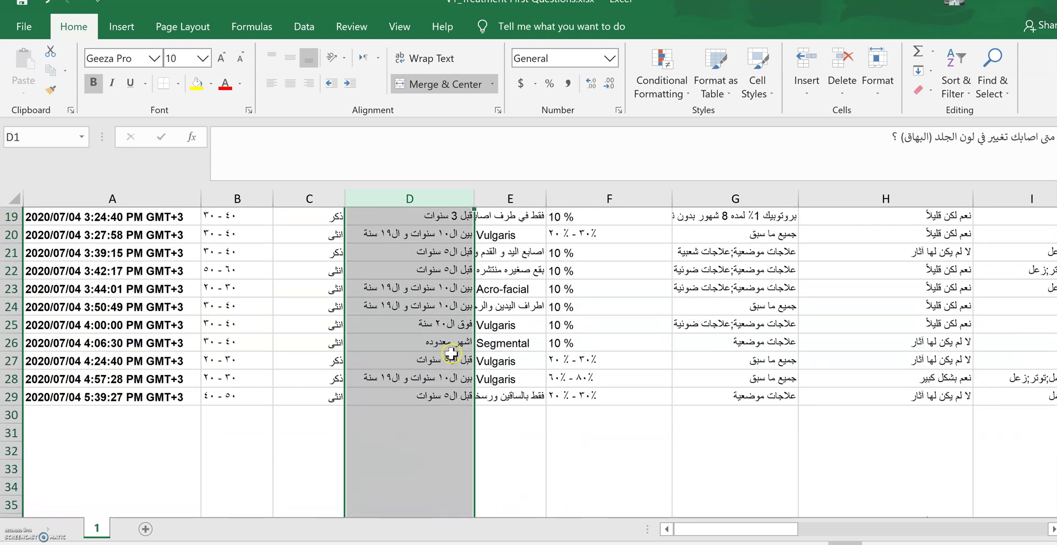
scroll(452, 346, up, 5)
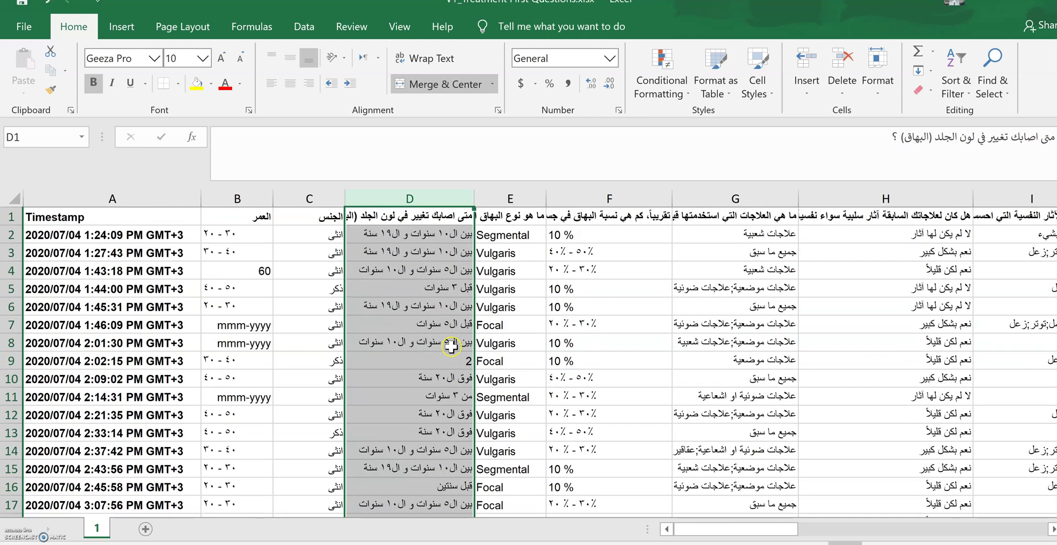
Step: Select the vitiligo type column (E) and check its answers in the first block of responses, down to row 29
click(508, 198)
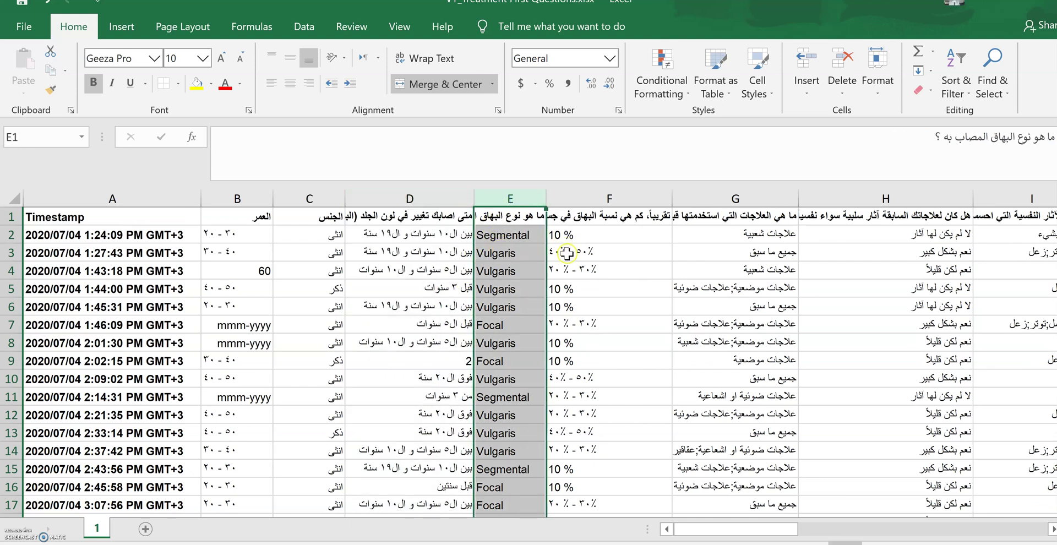
scroll(562, 284, down, 2)
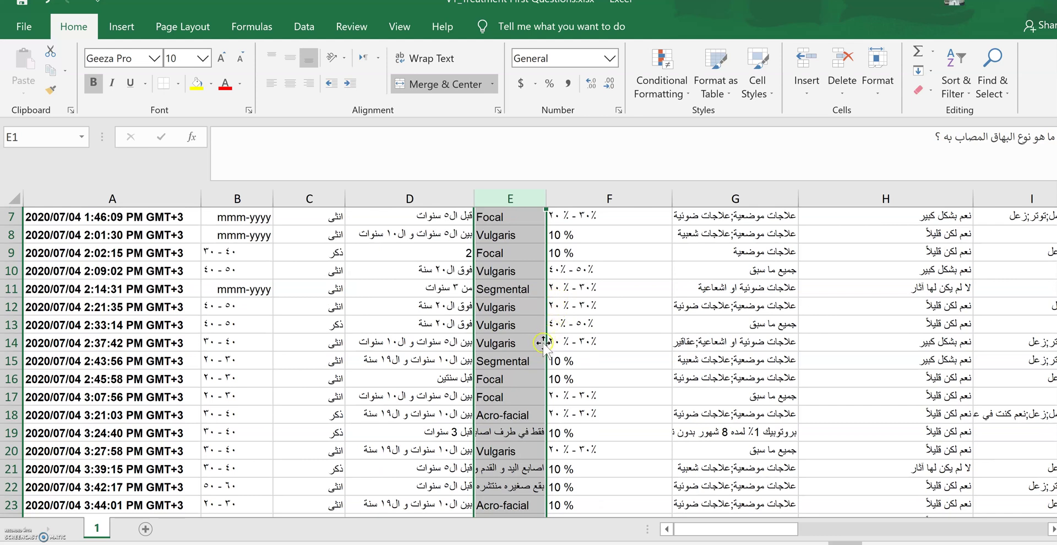
scroll(543, 343, down, 2)
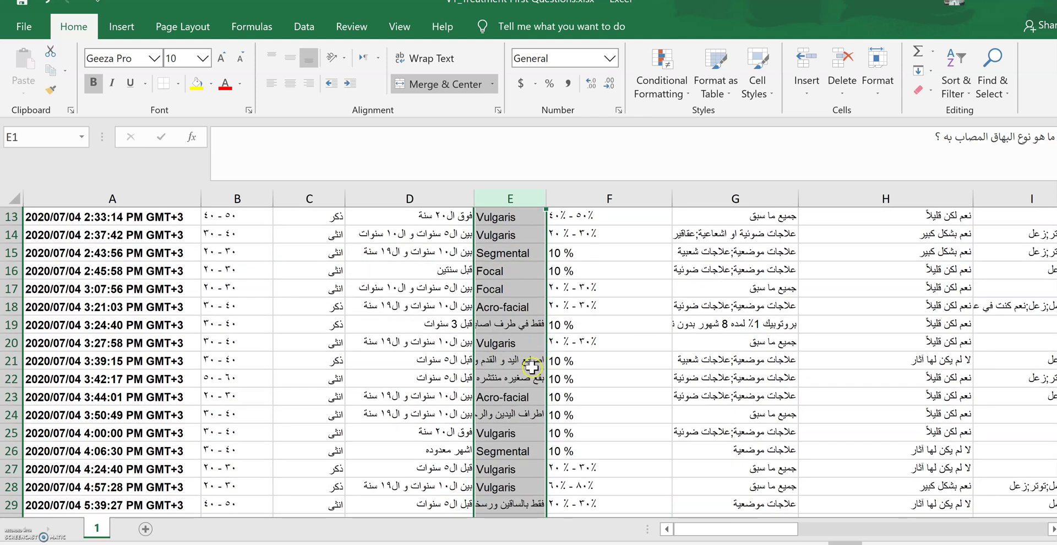
scroll(530, 376, down, 1)
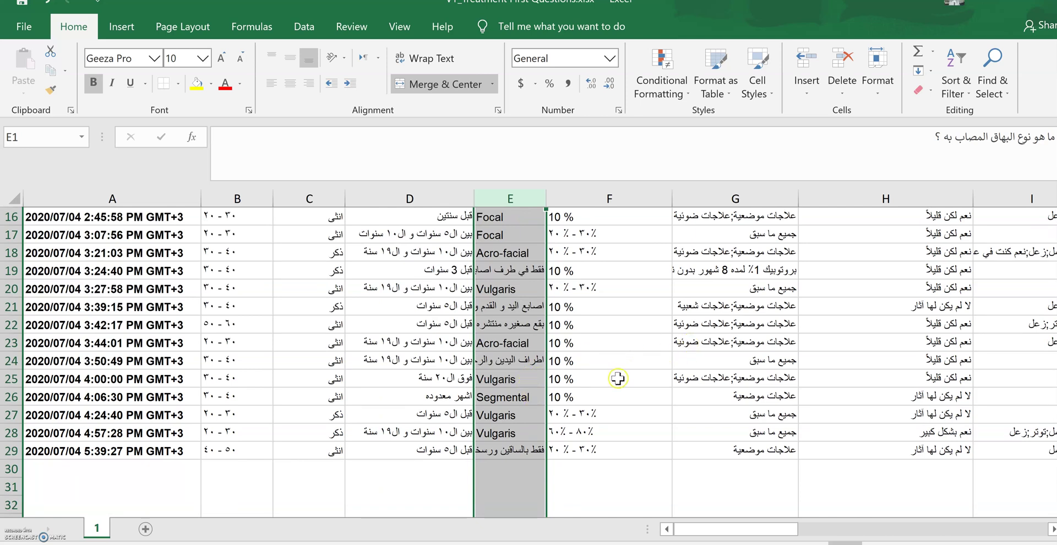
scroll(606, 400, up, 1)
scroll(603, 401, up, 4)
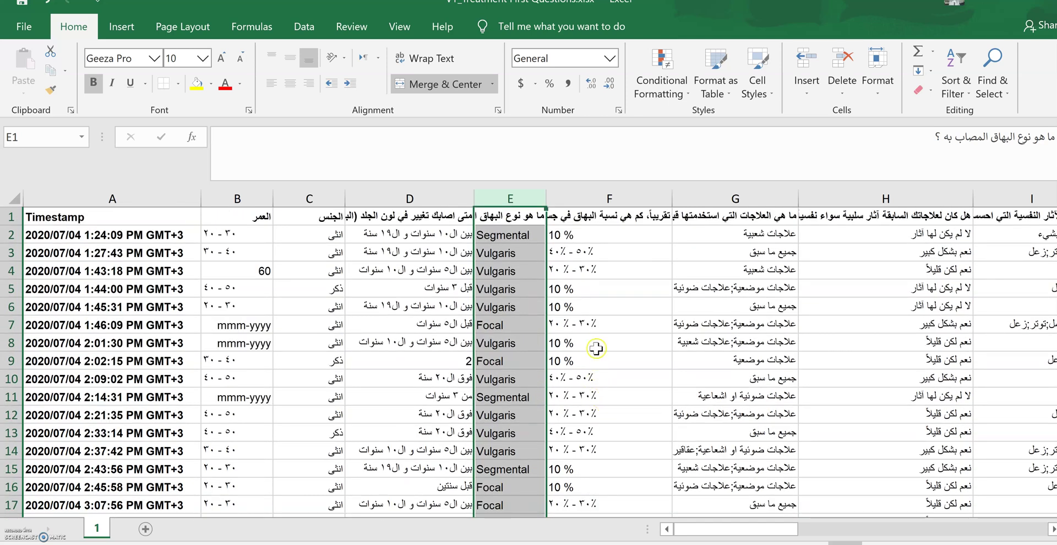
Step: Select column F and check the vitiligo body percentage answers in the first block of responses, down to row 29
click(604, 200)
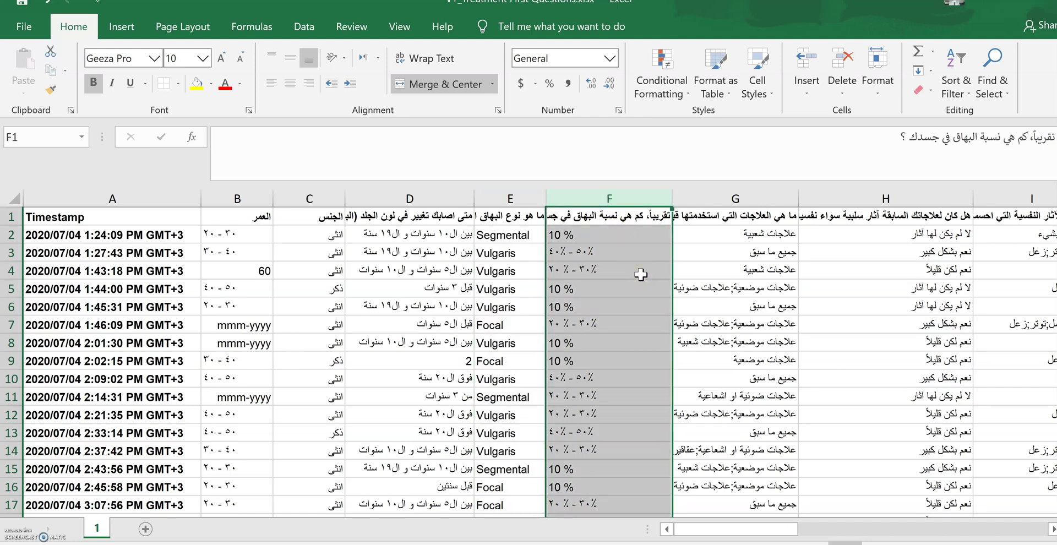
scroll(640, 274, down, 1)
scroll(641, 275, up, 1)
scroll(641, 274, down, 1)
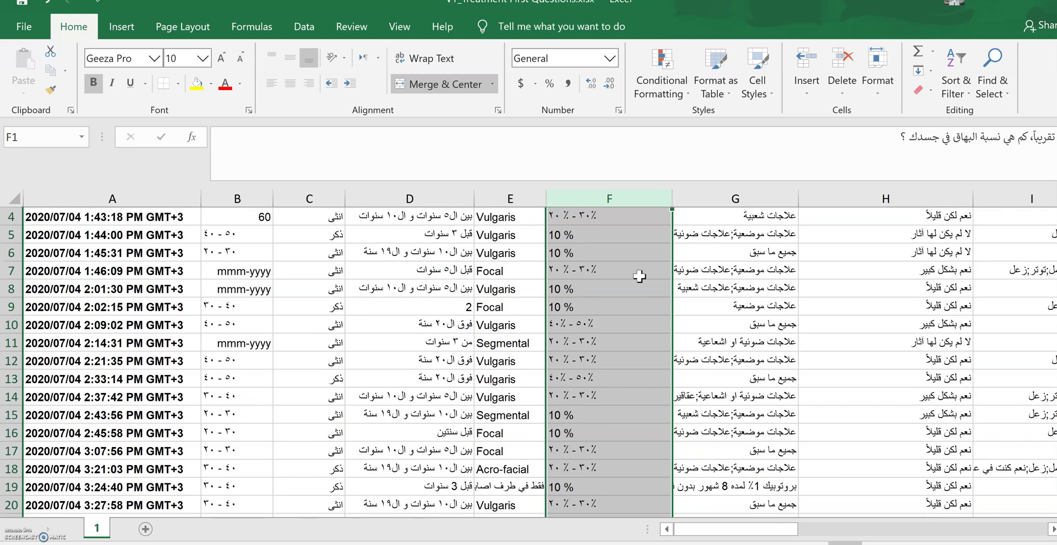
scroll(631, 289, down, 1)
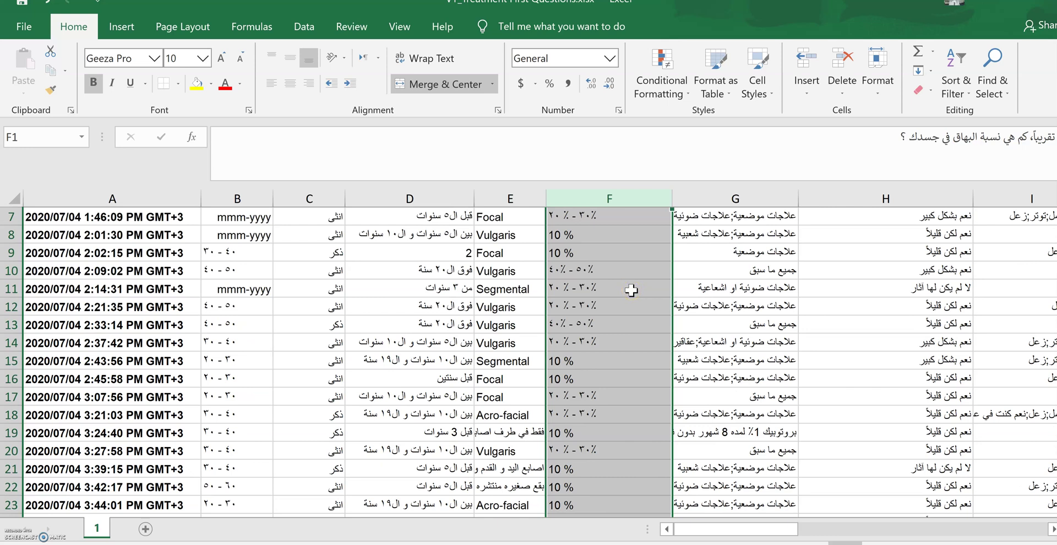
scroll(631, 289, down, 1)
scroll(625, 300, down, 1)
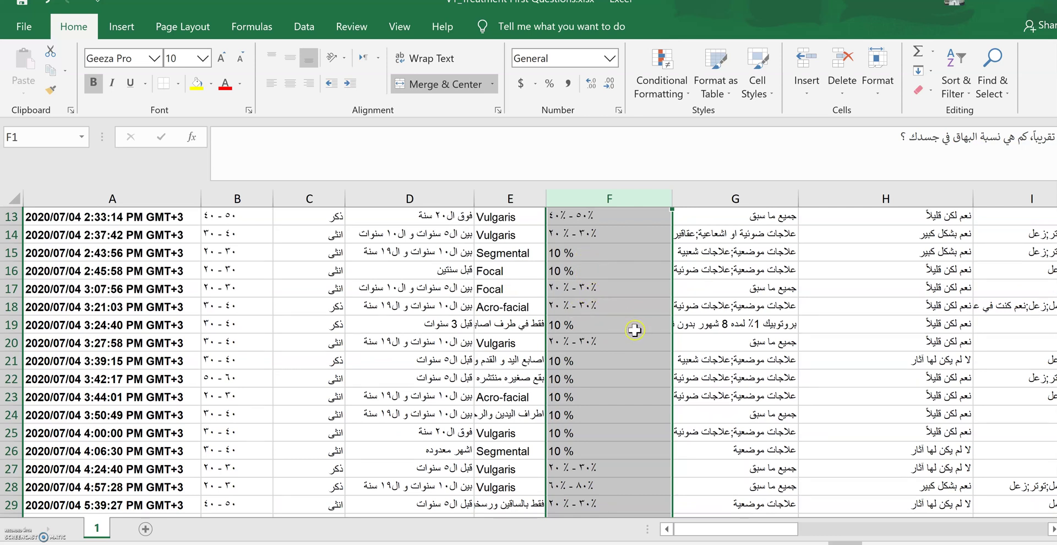
scroll(630, 353, down, 1)
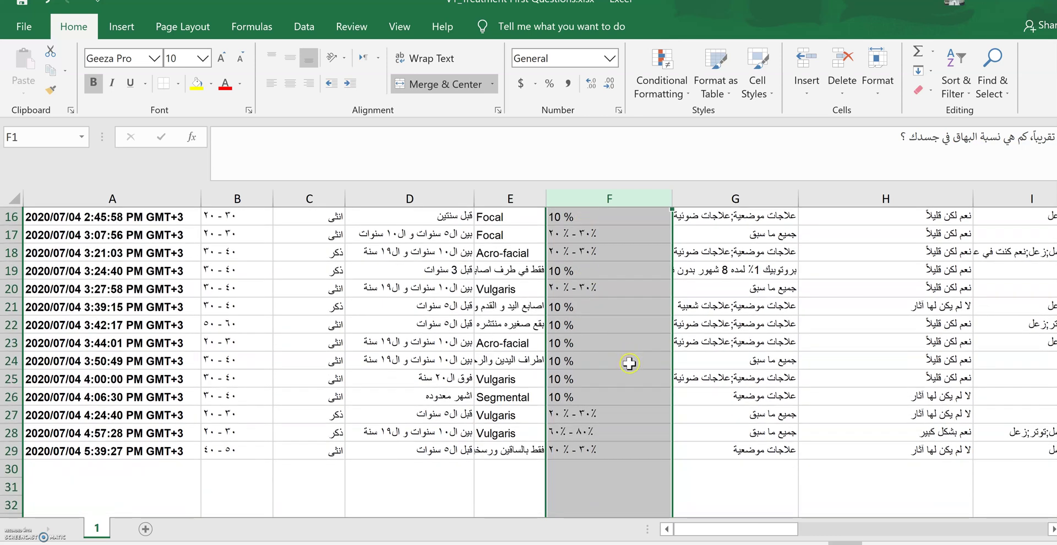
scroll(629, 363, down, 2)
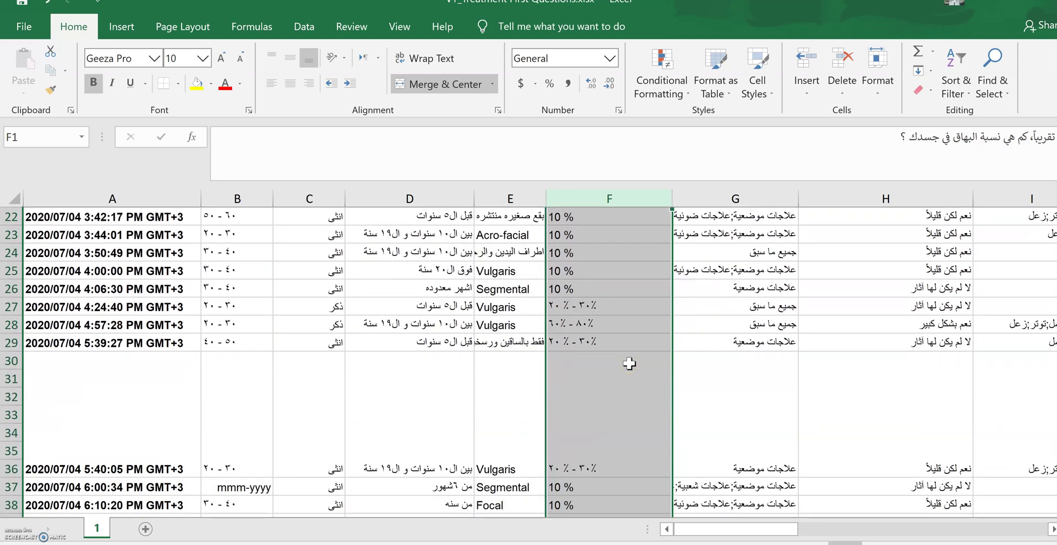
Step: Examine the remaining body percentage answers in column F from row 36 to the final response, and return to the header row
scroll(630, 363, down, 1)
scroll(630, 363, down, 1)
scroll(630, 361, up, 1)
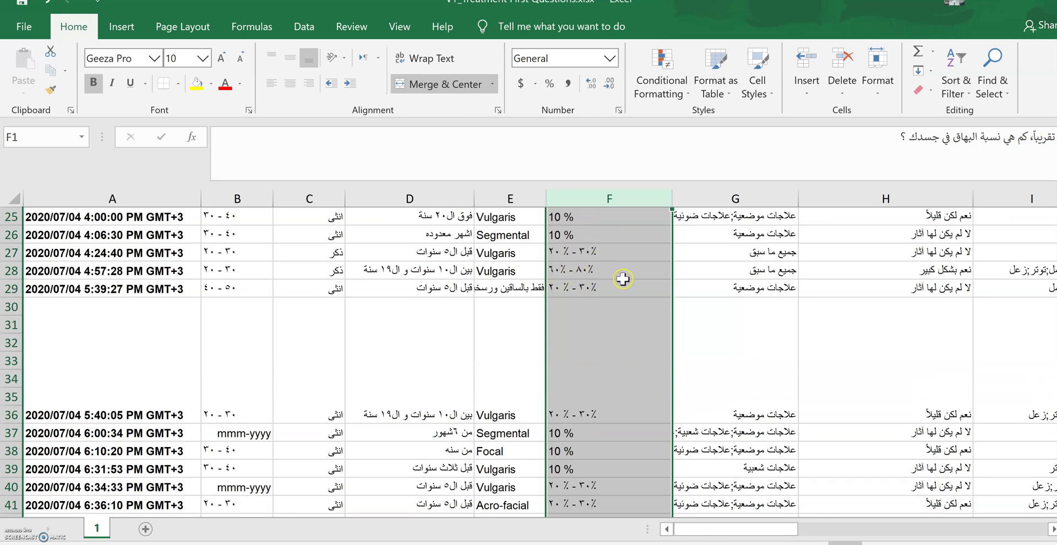
scroll(613, 277, down, 1)
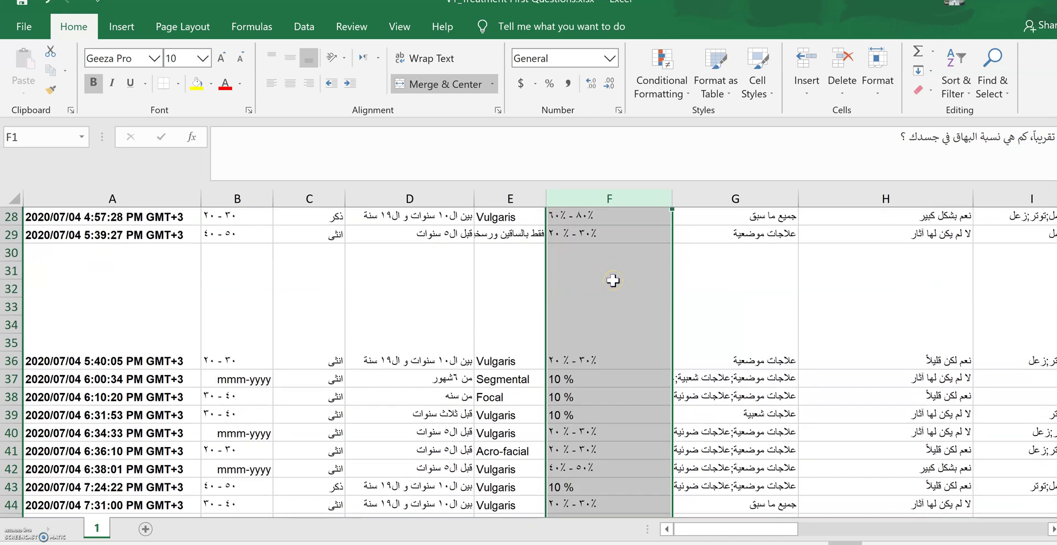
scroll(613, 280, down, 3)
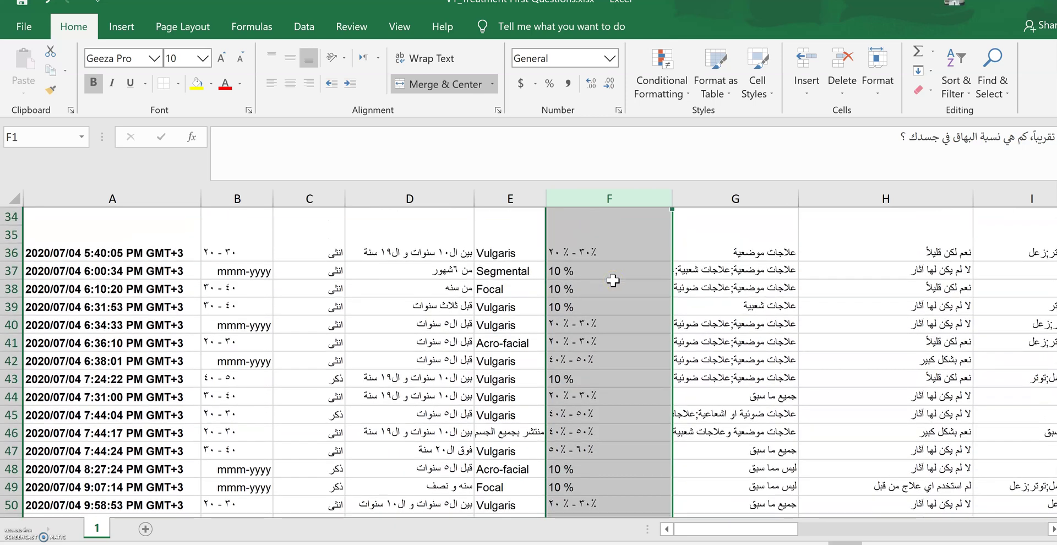
scroll(613, 280, down, 2)
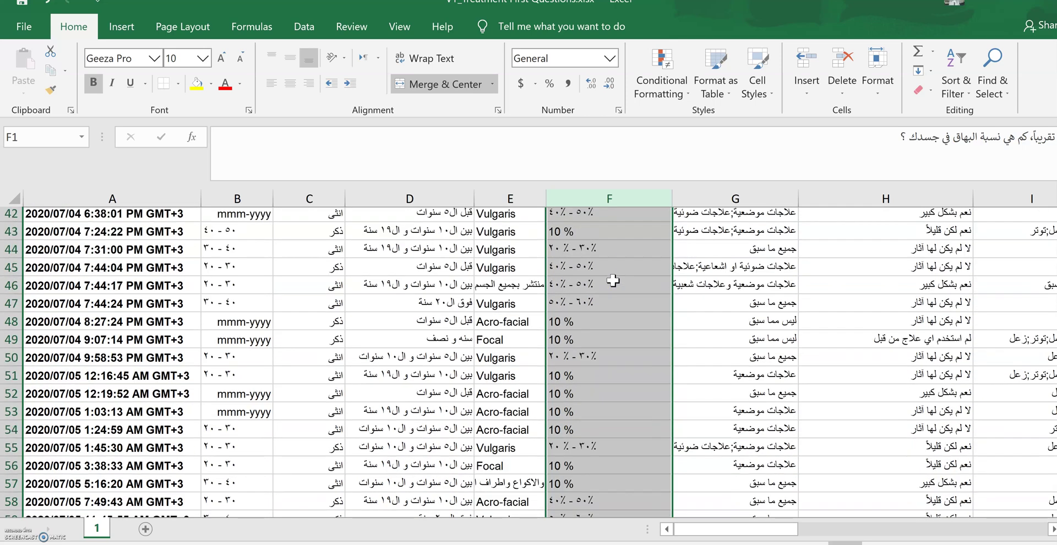
scroll(614, 280, down, 1)
scroll(614, 281, up, 1)
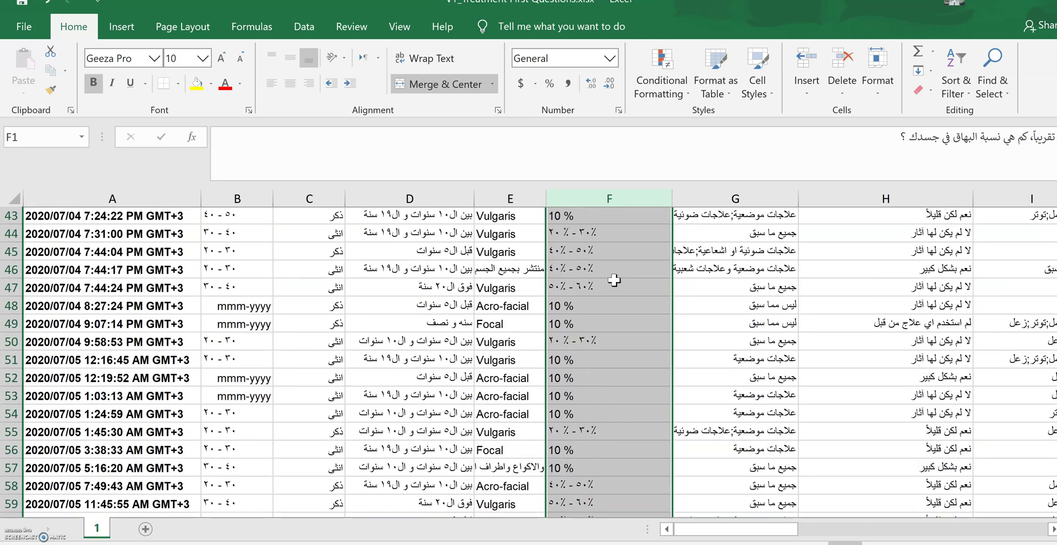
scroll(608, 304, down, 2)
scroll(611, 305, up, 1)
scroll(645, 323, down, 2)
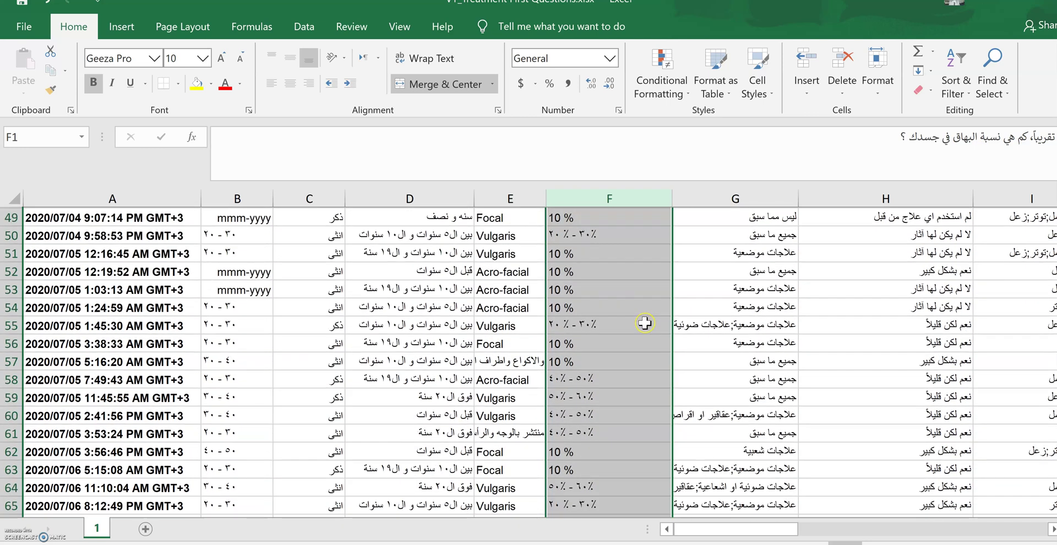
scroll(645, 323, down, 1)
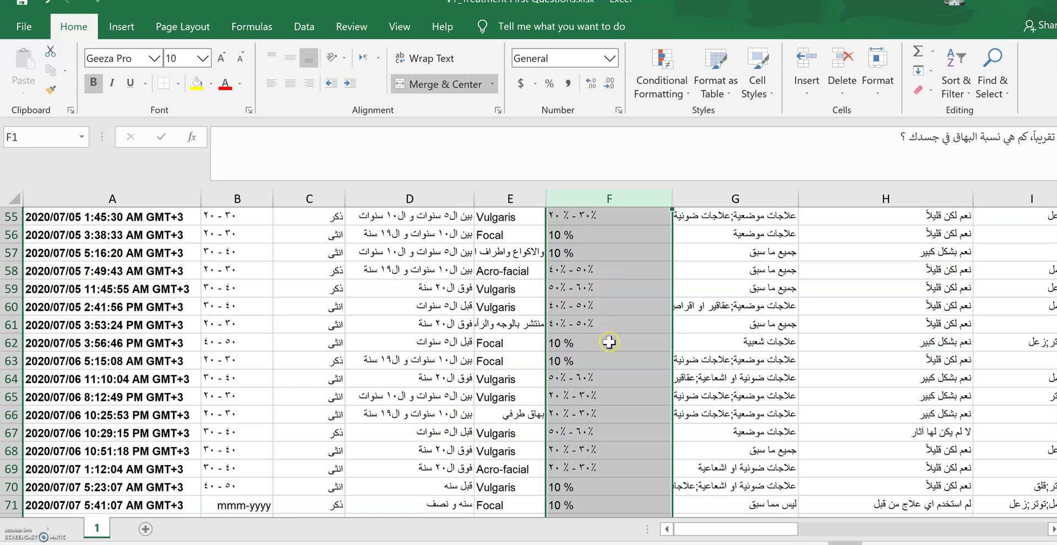
scroll(609, 344, down, 1)
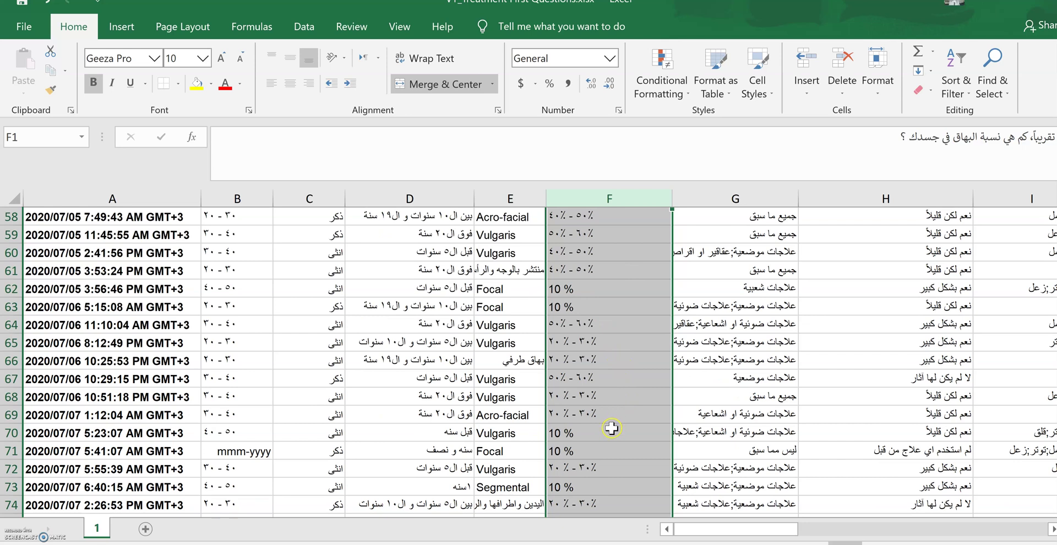
scroll(617, 424, down, 2)
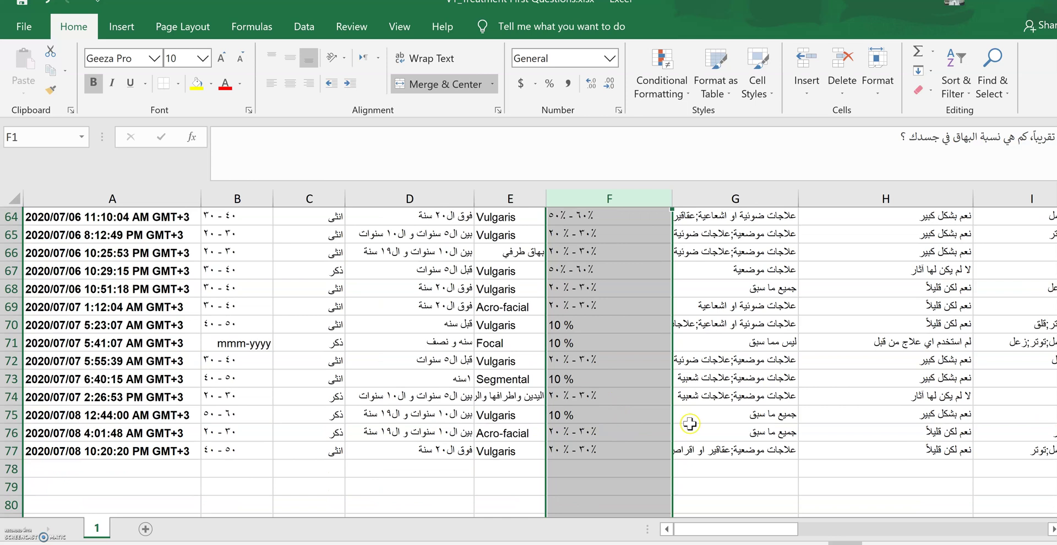
scroll(693, 422, up, 6)
scroll(746, 358, up, 15)
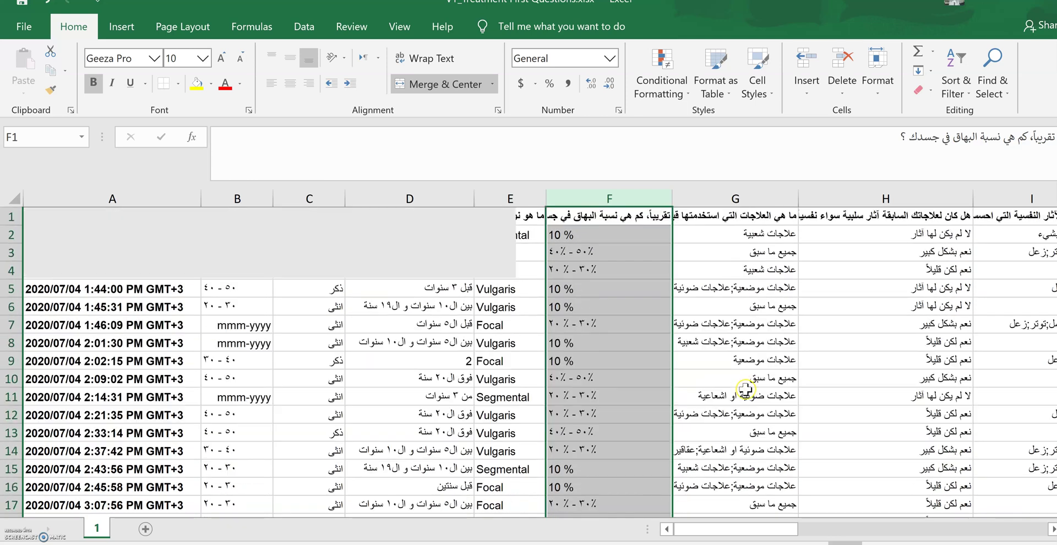
Step: Select column G and review the answers about treatments used before VT treatment through the last response row
click(742, 195)
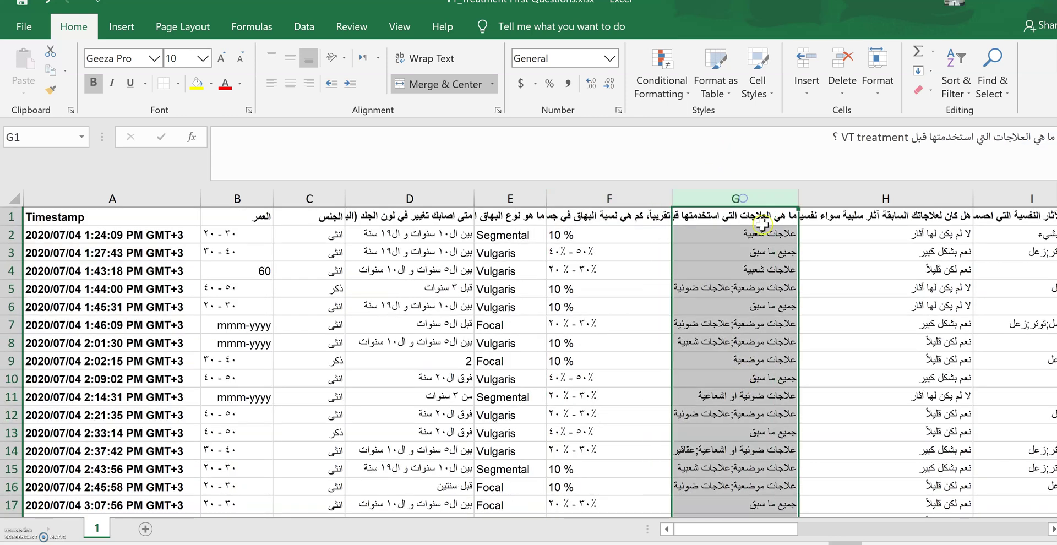
scroll(741, 308, down, 1)
scroll(741, 312, down, 5)
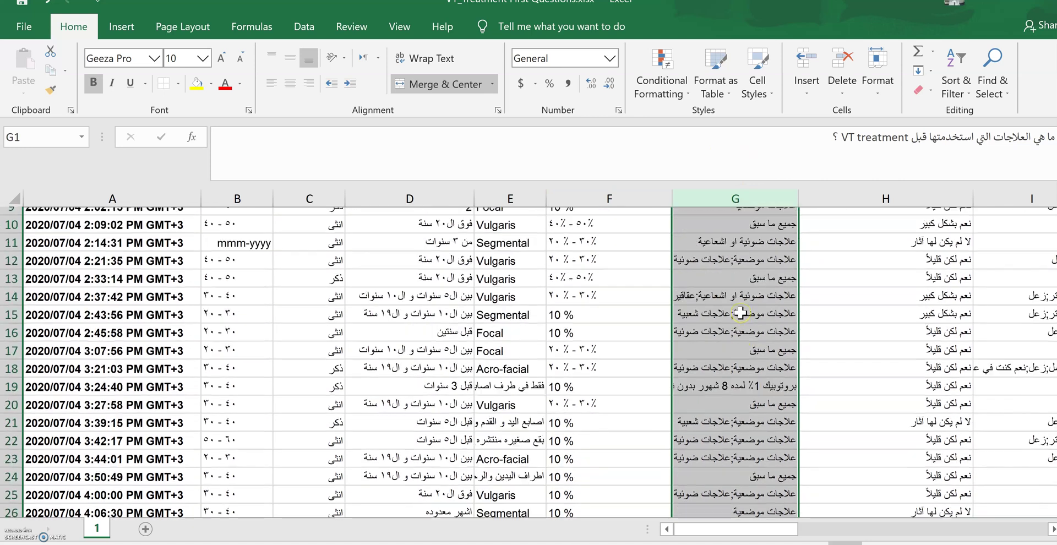
scroll(741, 311, down, 7)
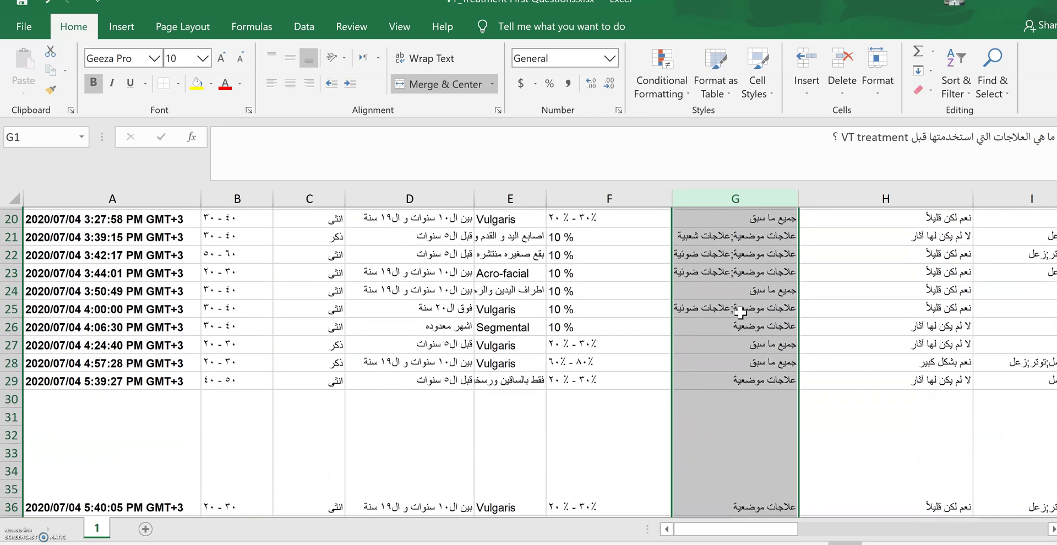
scroll(741, 313, down, 7)
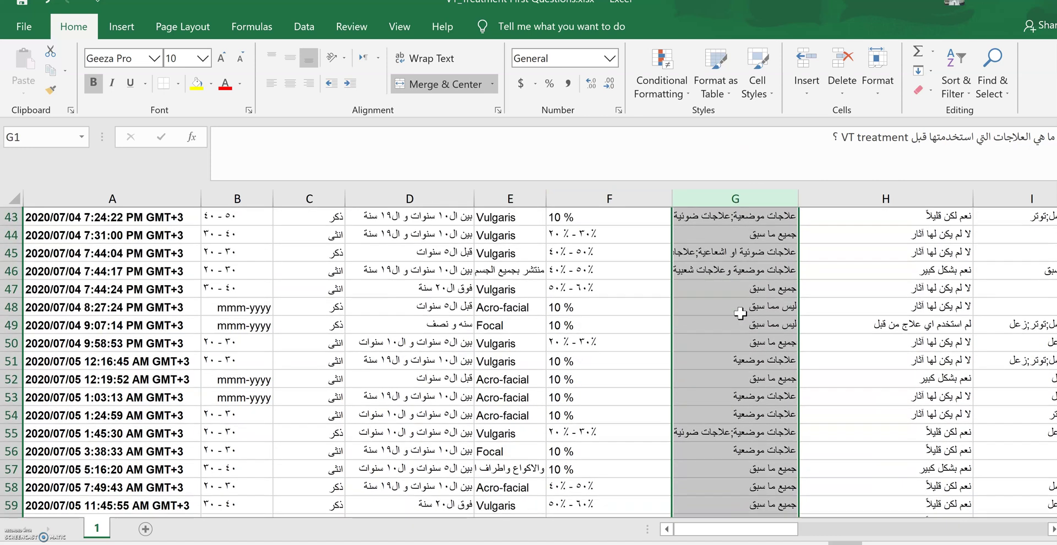
scroll(740, 312, down, 2)
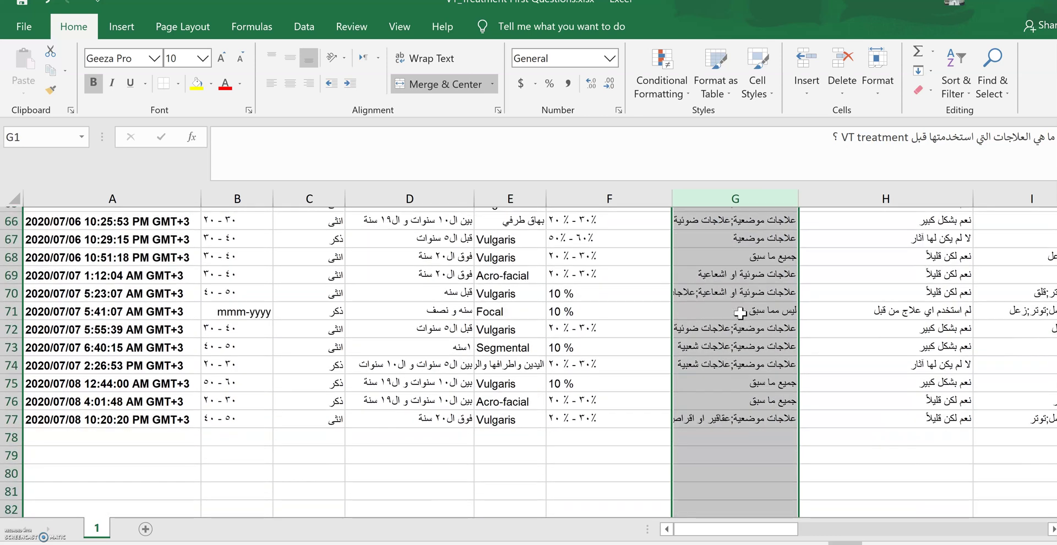
scroll(878, 309, up, 9)
scroll(895, 279, up, 13)
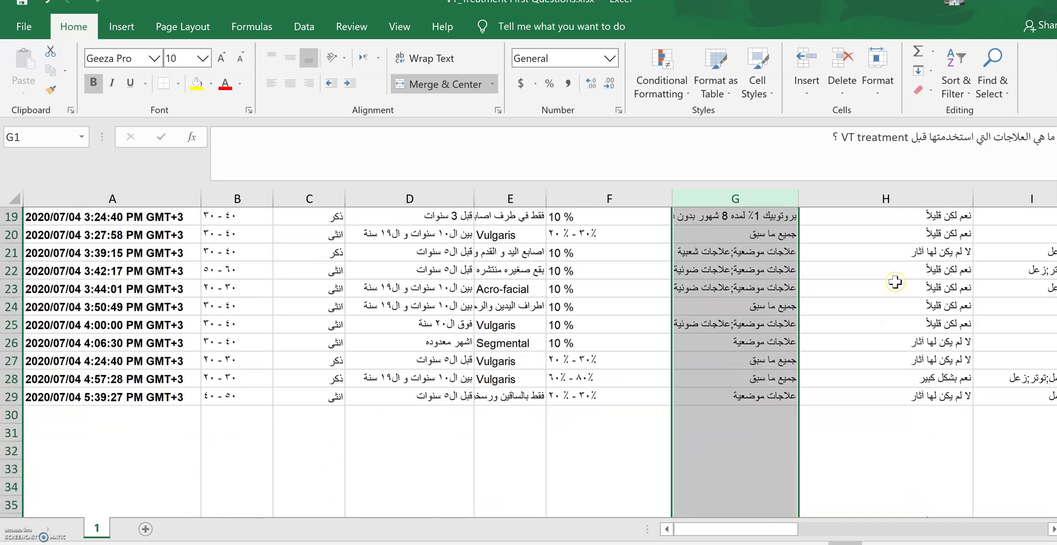
Step: Select columns H, I and J one after another and examine the answers on negative, psychological and physical effects of treatments
click(913, 194)
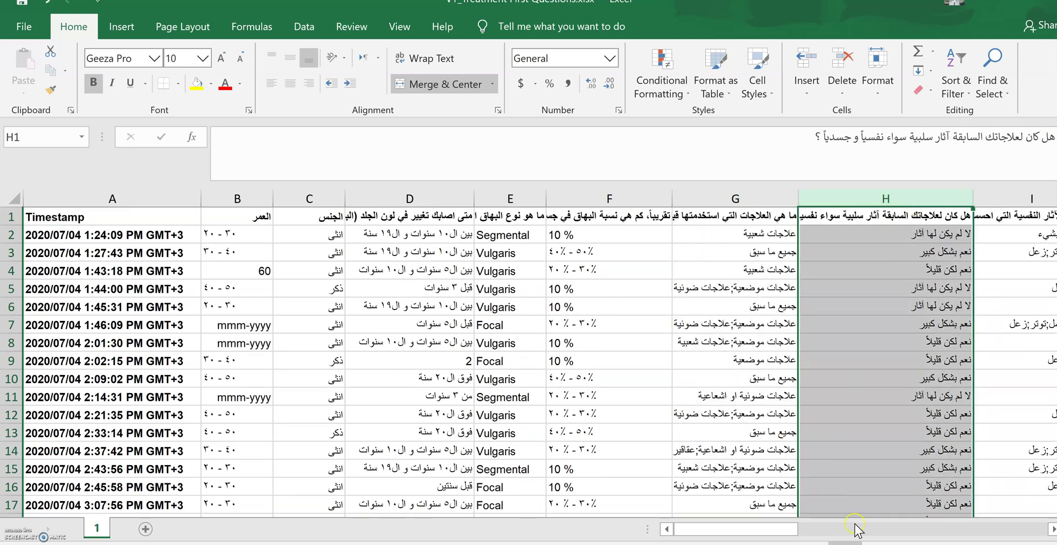
drag(714, 533, 836, 508)
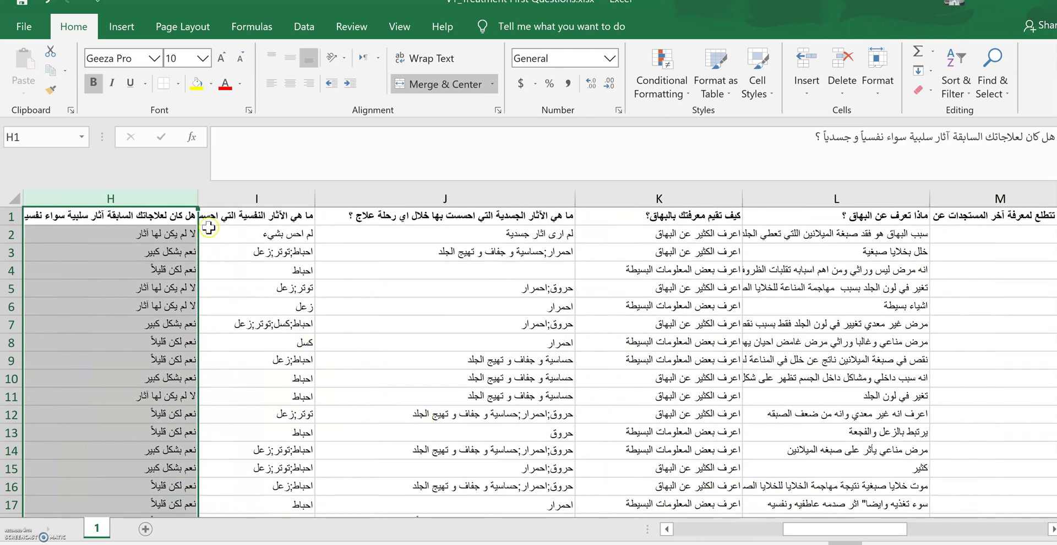
click(301, 197)
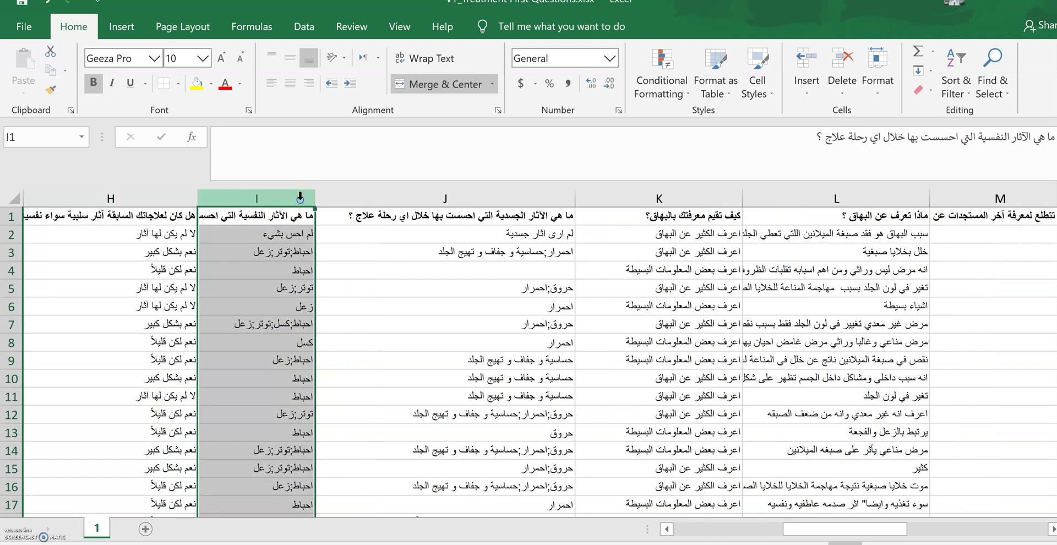
click(513, 199)
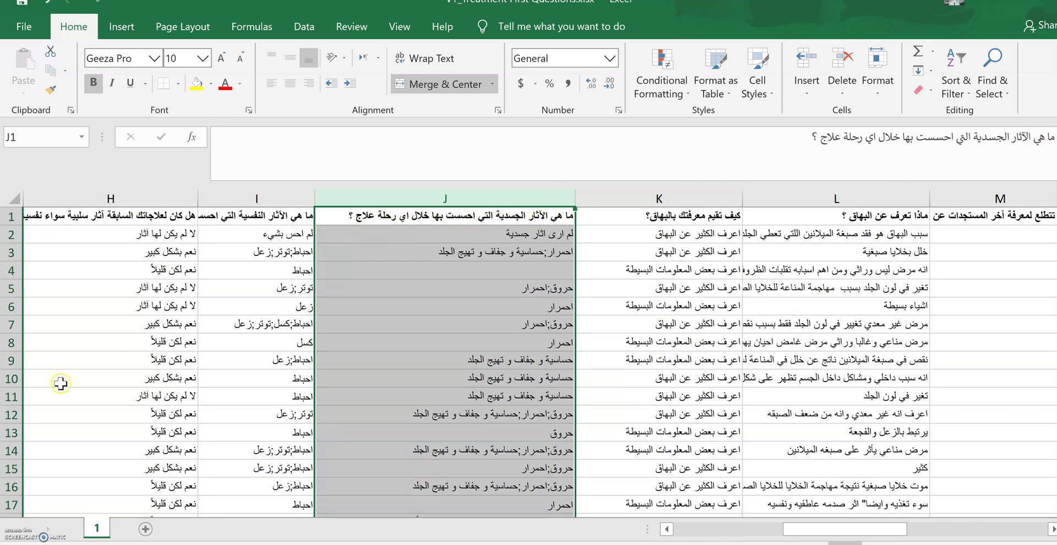
Step: Select columns K and L in turn and check the answers rating and describing the respondents' knowledge of vitiligo
click(692, 197)
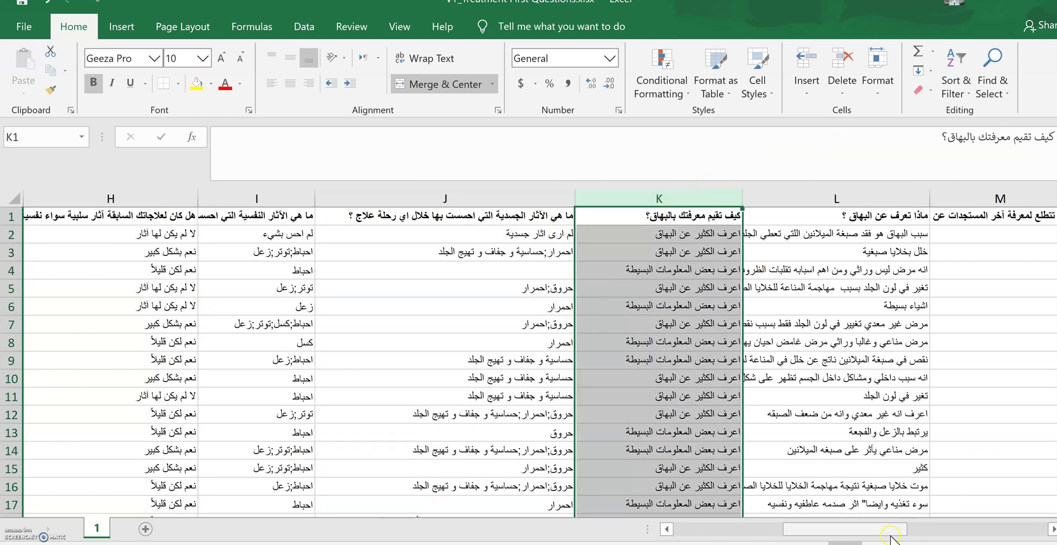
drag(883, 533, 910, 535)
click(546, 199)
drag(916, 532, 914, 532)
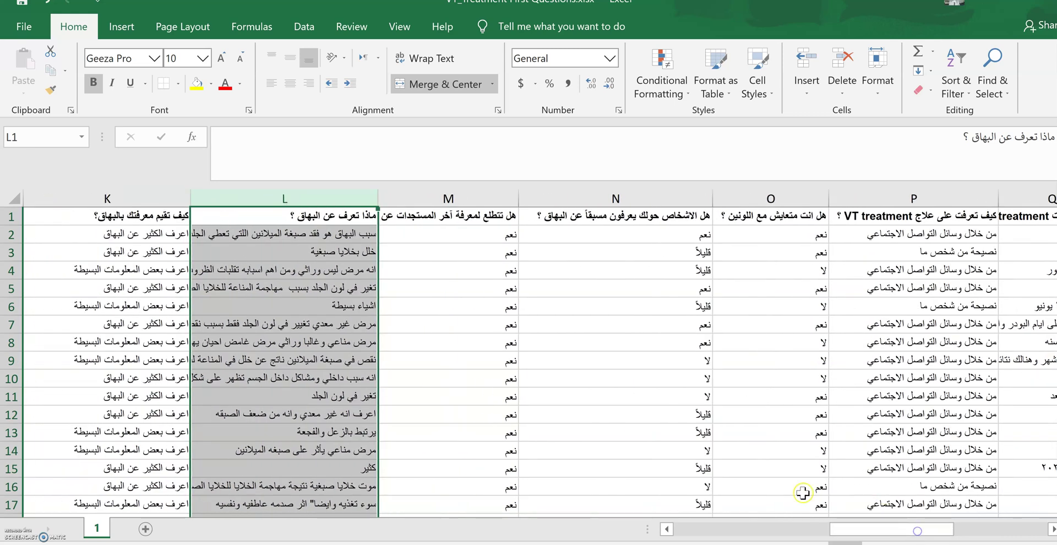
Step: Select columns M and O in turn to review the answers on following vitiligo news and living with two skin colours
click(454, 195)
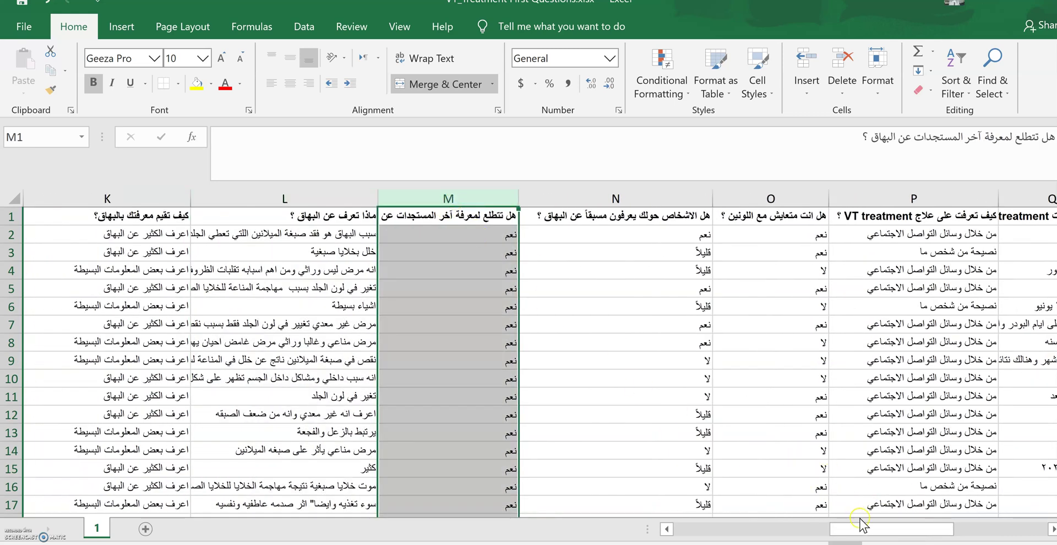
drag(865, 532, 901, 530)
click(416, 197)
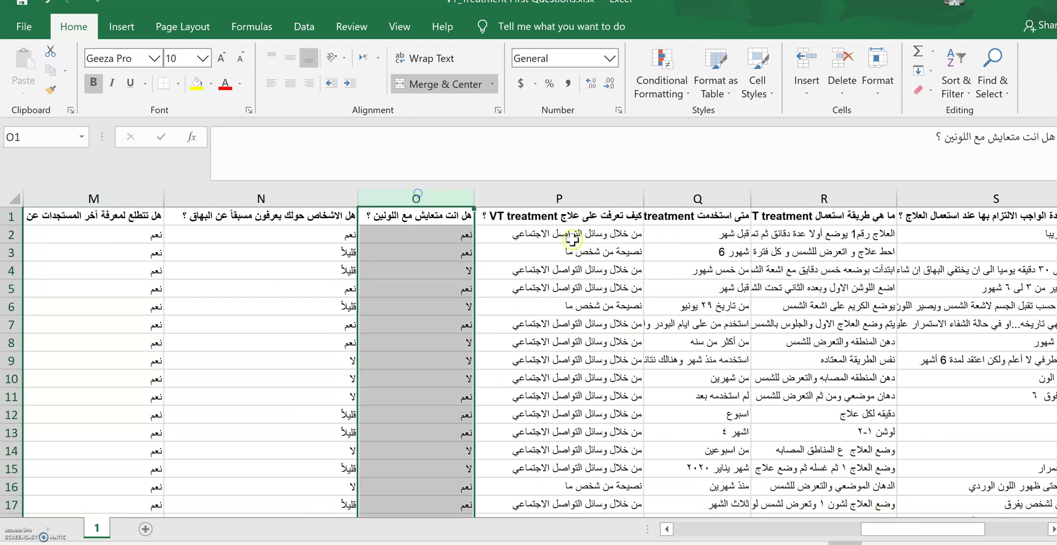
Step: Select column P and examine how respondents learned about VT treatment, from the first response through row 77
click(595, 189)
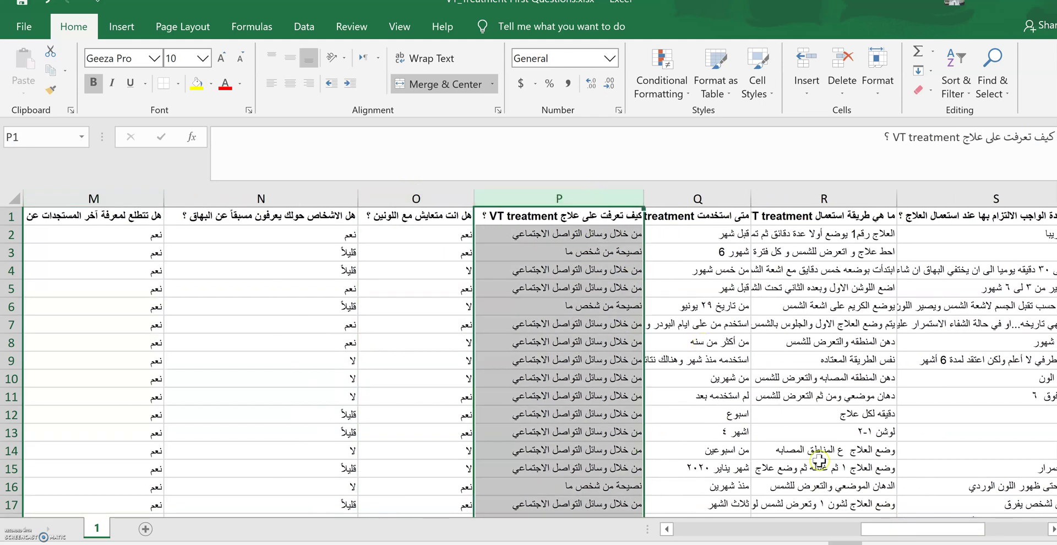
scroll(622, 469, down, 5)
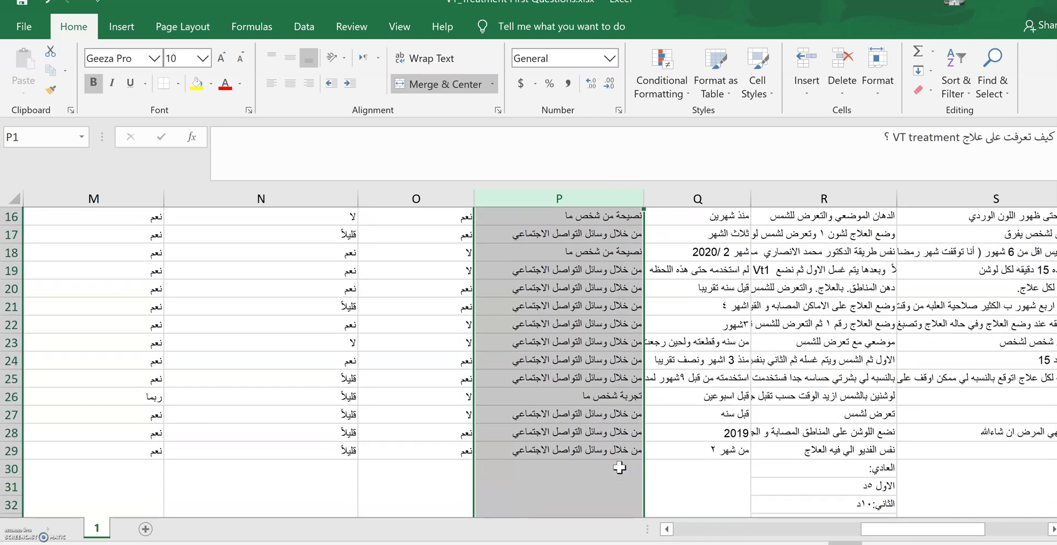
scroll(620, 468, down, 6)
scroll(616, 462, down, 6)
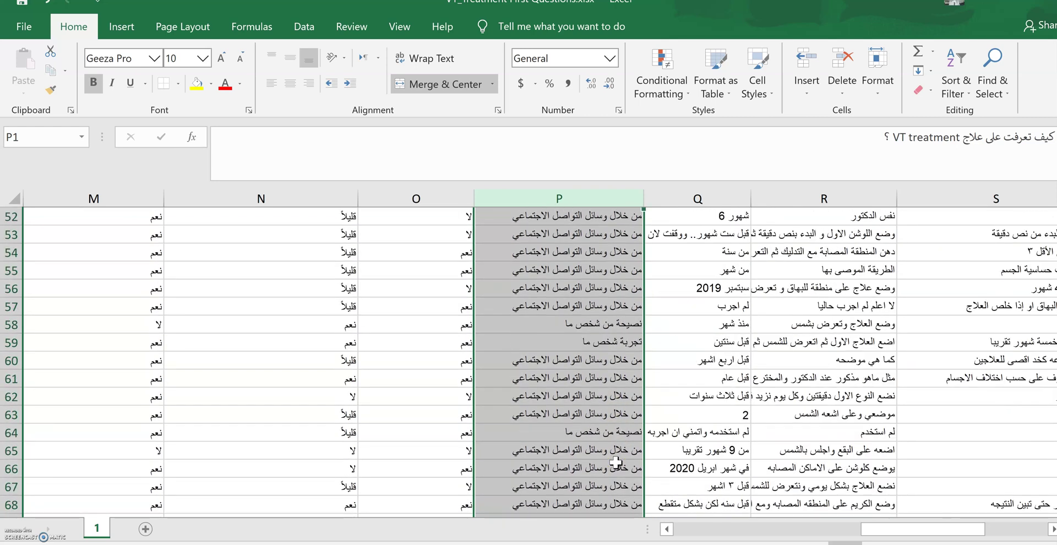
scroll(616, 462, down, 1)
scroll(616, 463, down, 5)
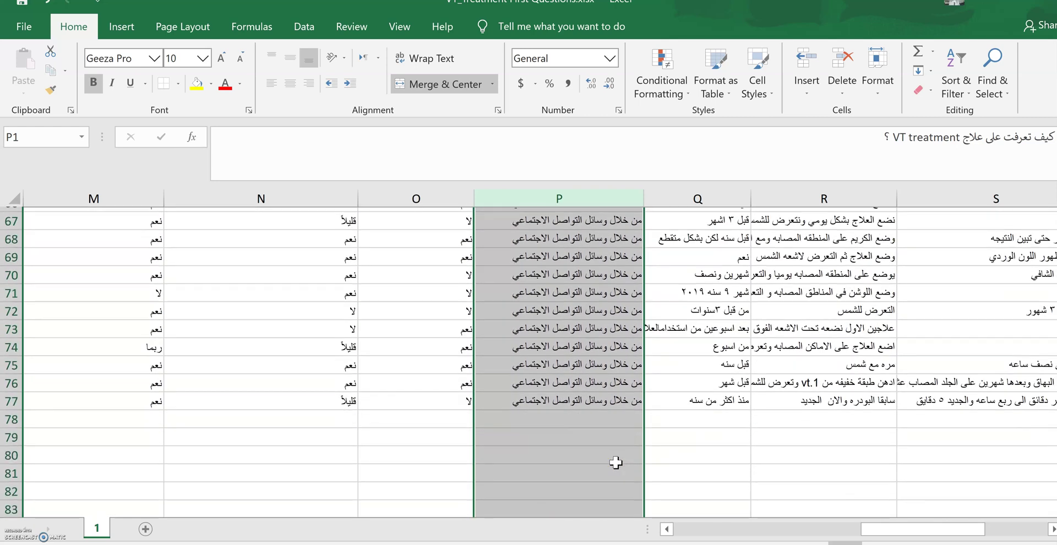
scroll(594, 437, down, 6)
scroll(593, 437, up, 13)
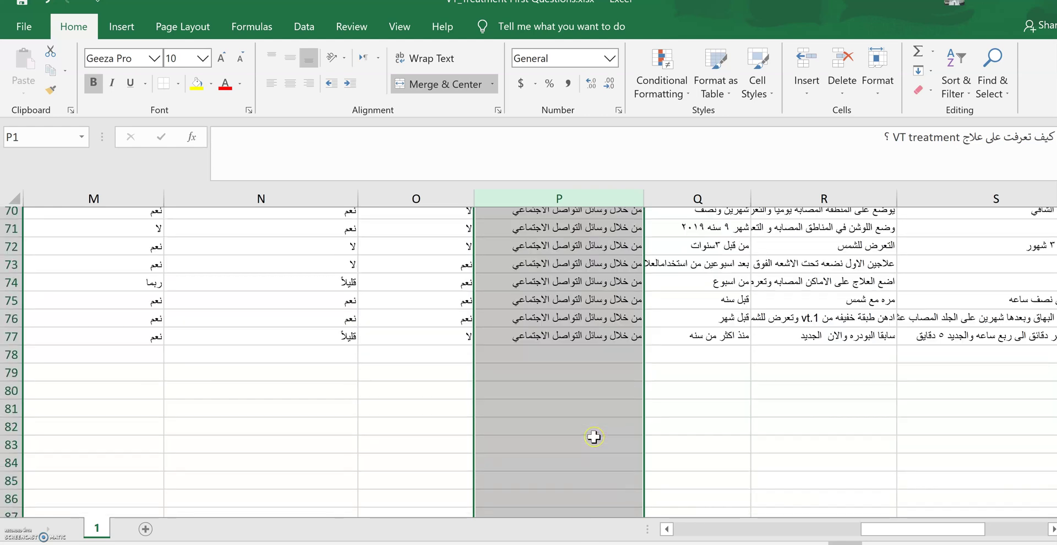
Step: Select column Q to check the answers on when respondents used VT treatment, and single out the answer in Q11
scroll(593, 437, up, 16)
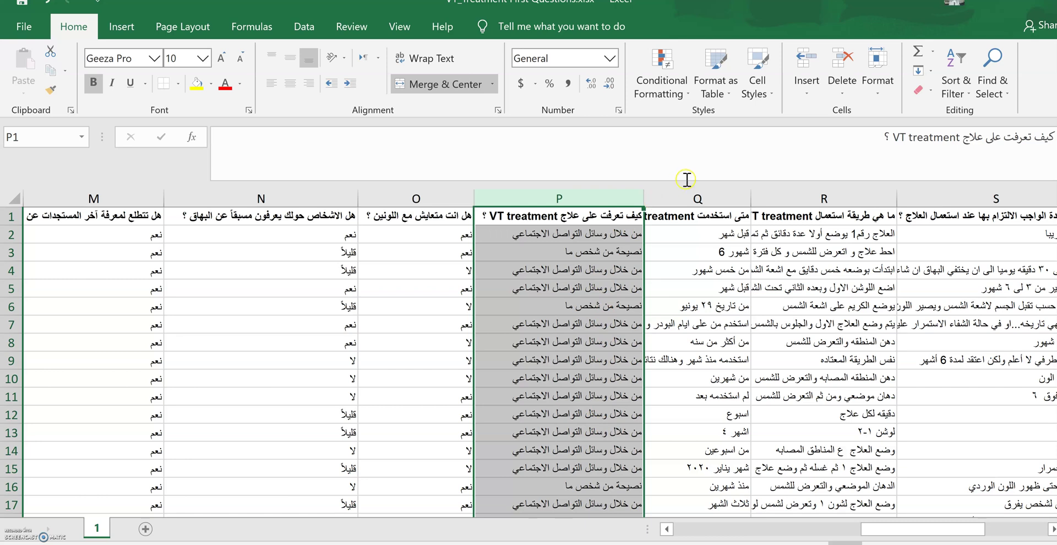
click(699, 198)
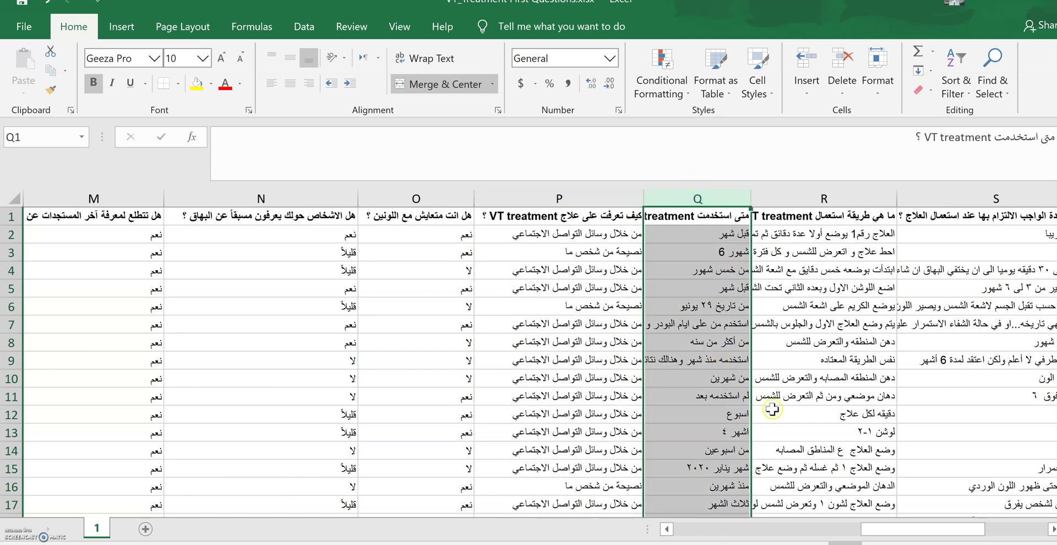
drag(909, 531, 938, 530)
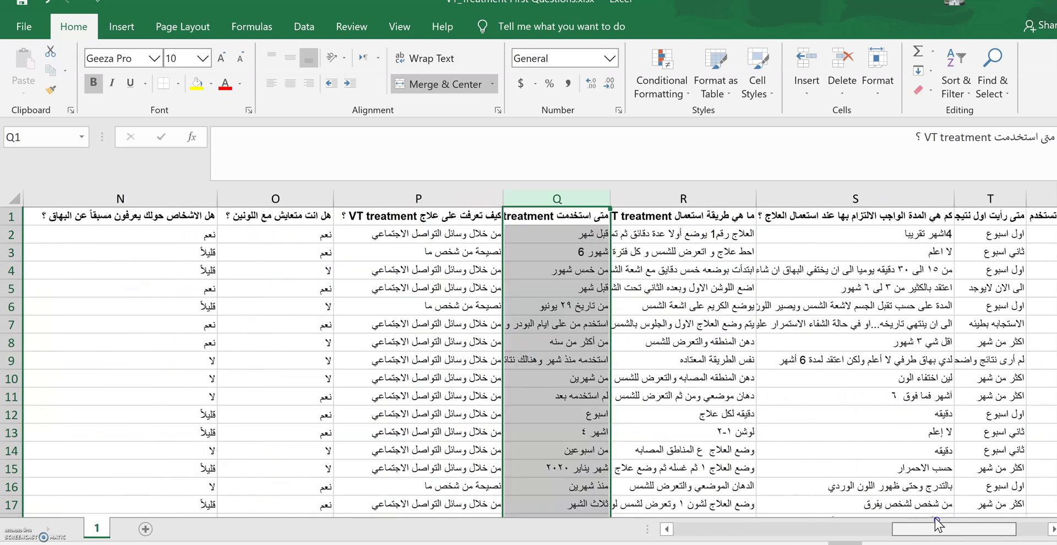
scroll(524, 298, down, 1)
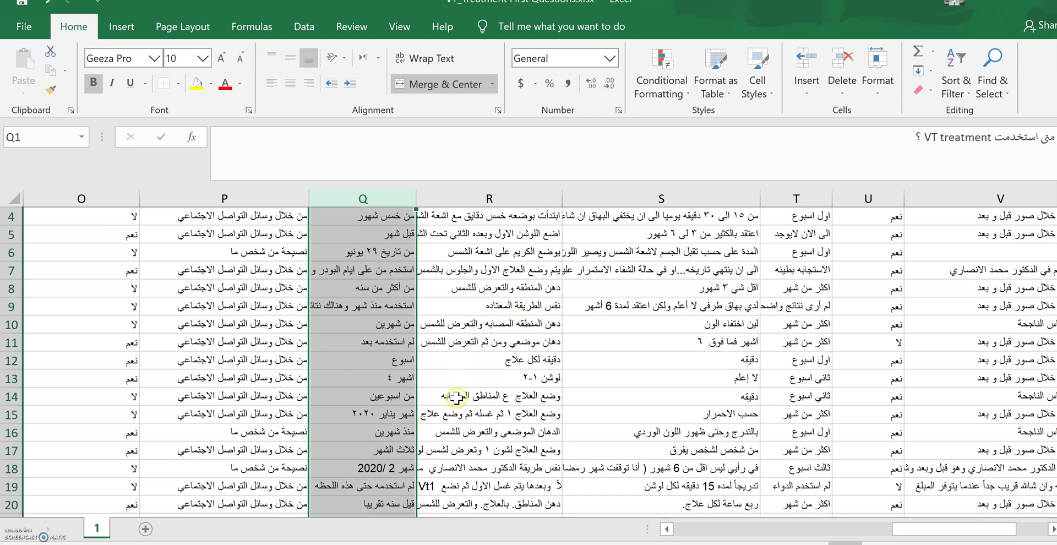
click(397, 343)
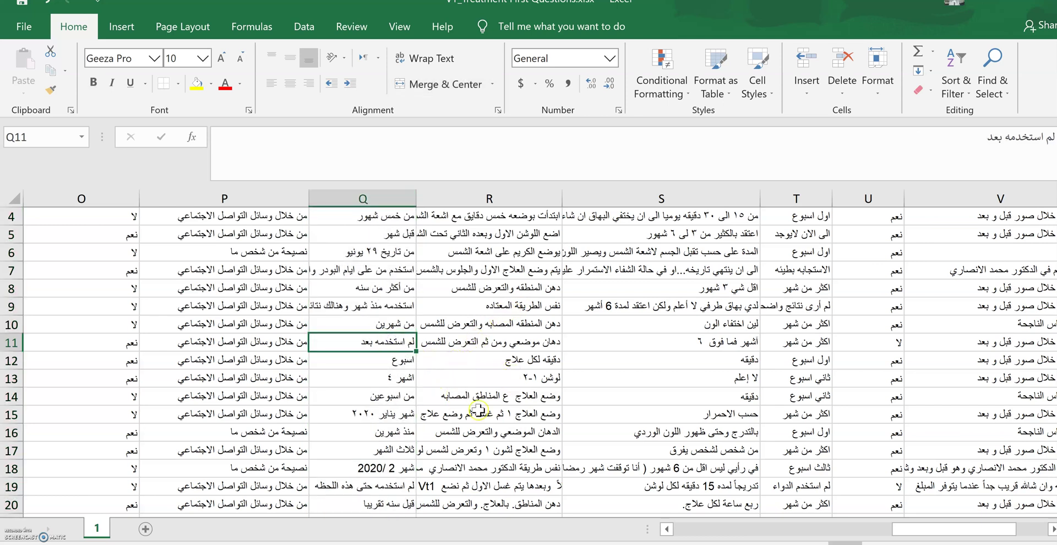
Step: Examine the remaining column Q answers for inconsistent dates and durations, from row 12 to the end of the responses
scroll(463, 408, down, 2)
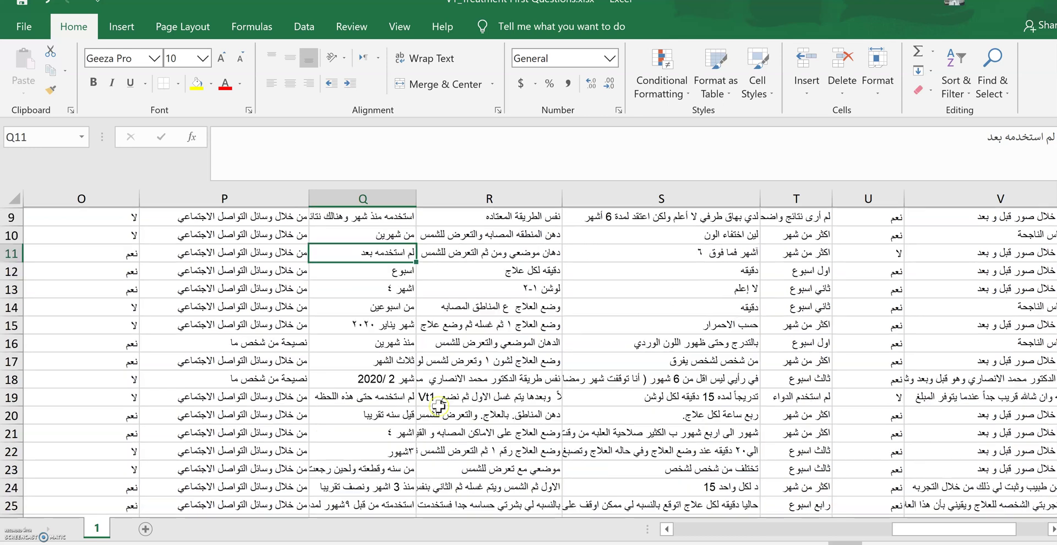
scroll(438, 405, down, 1)
scroll(439, 406, down, 3)
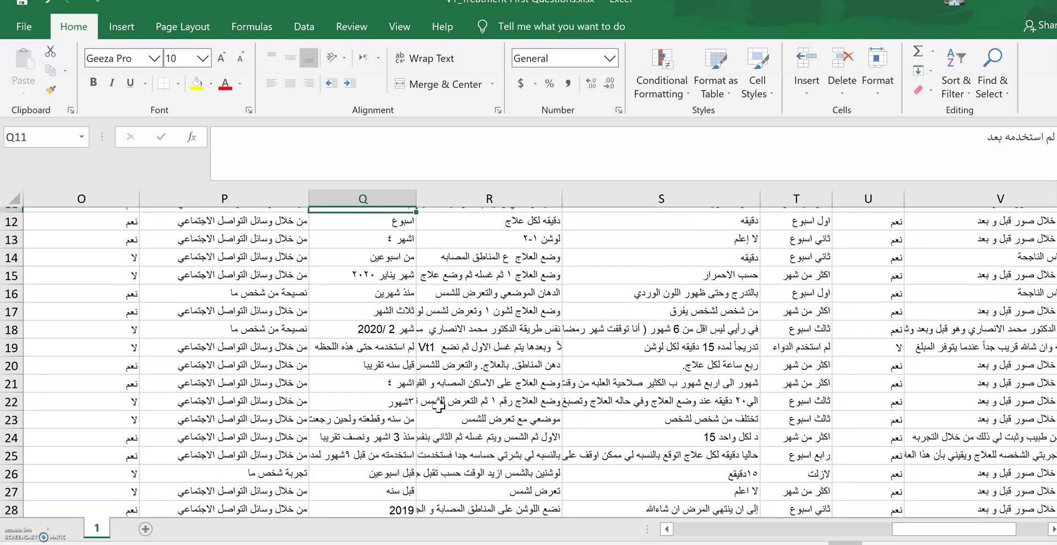
scroll(463, 420, down, 5)
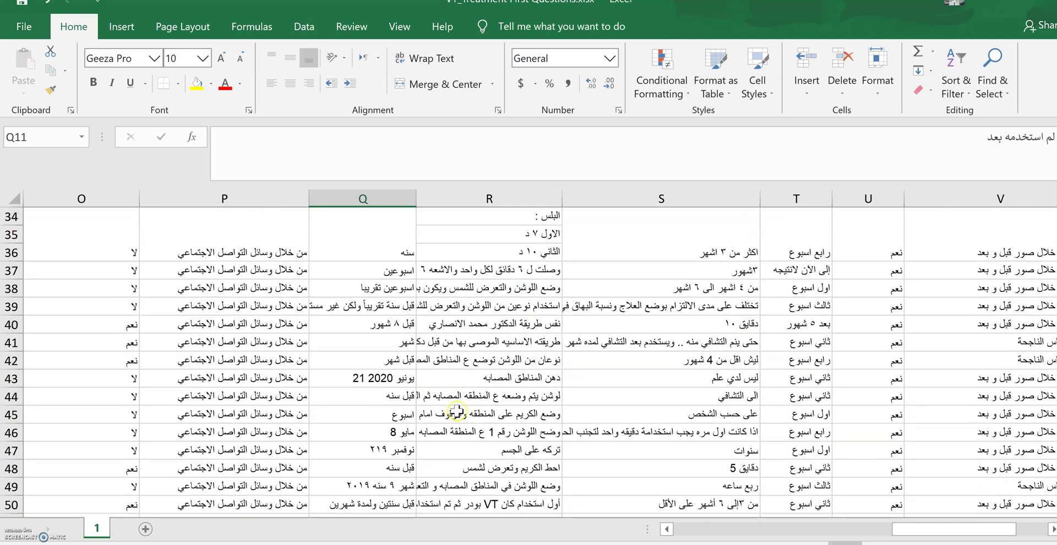
scroll(457, 411, down, 1)
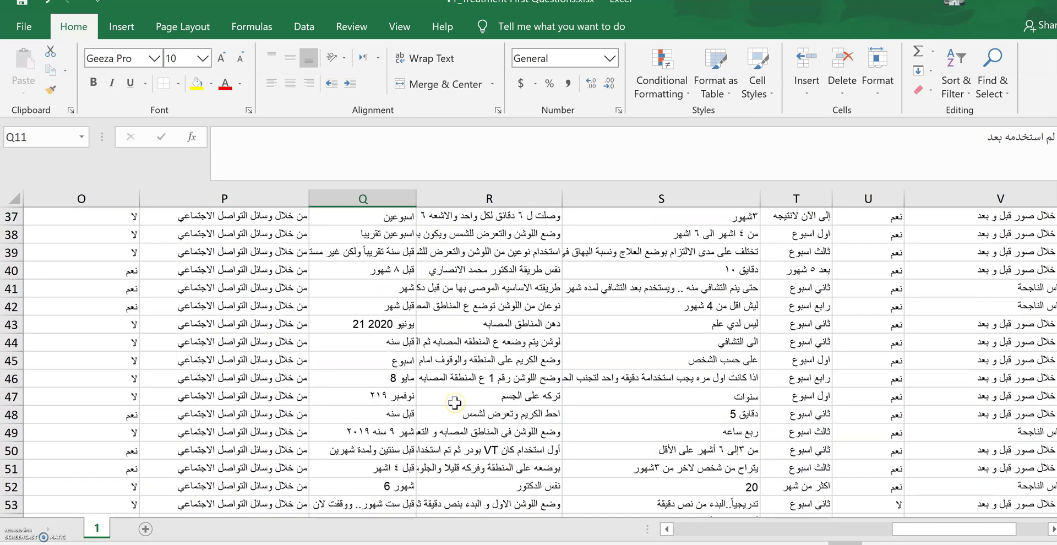
scroll(454, 403, down, 1)
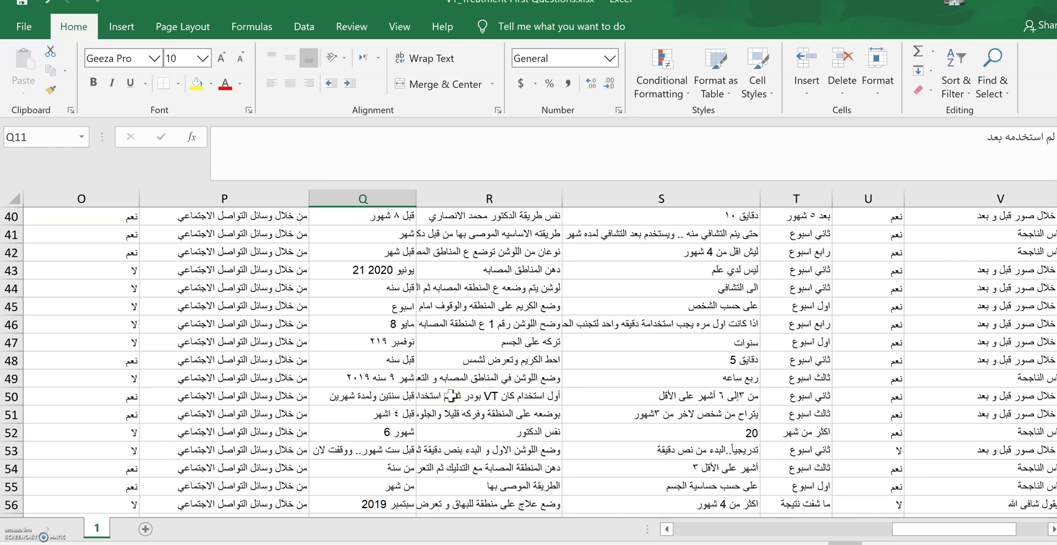
scroll(428, 386, down, 1)
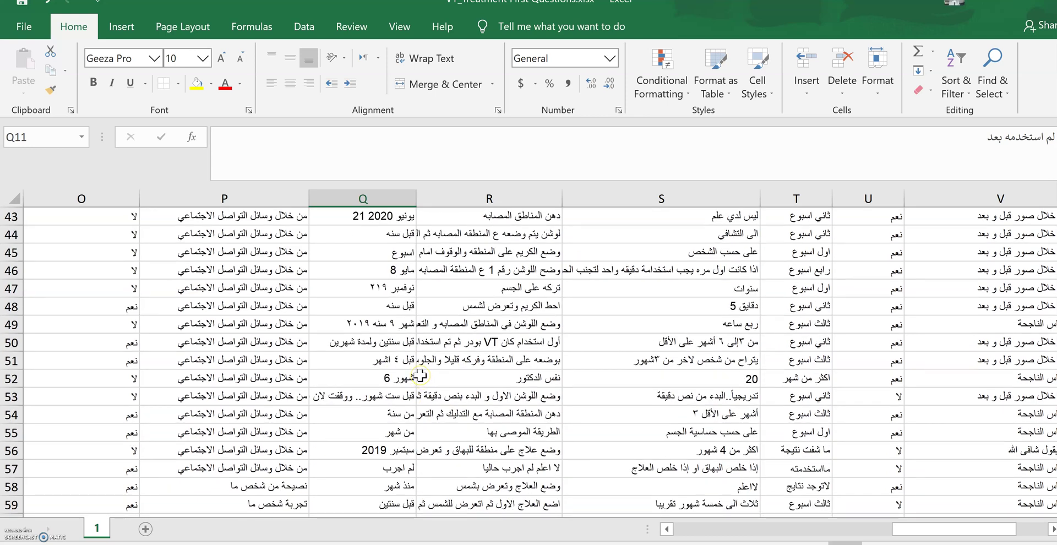
scroll(420, 376, down, 3)
scroll(420, 376, down, 4)
scroll(532, 392, up, 20)
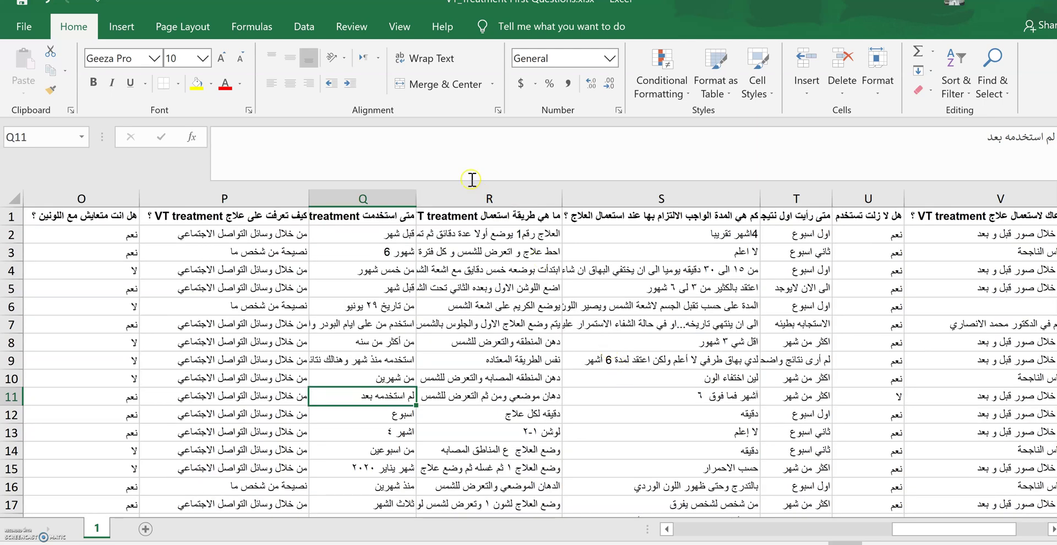
Step: Select columns R and S in turn to review the answers on how VT treatment is used and its required duration
click(479, 199)
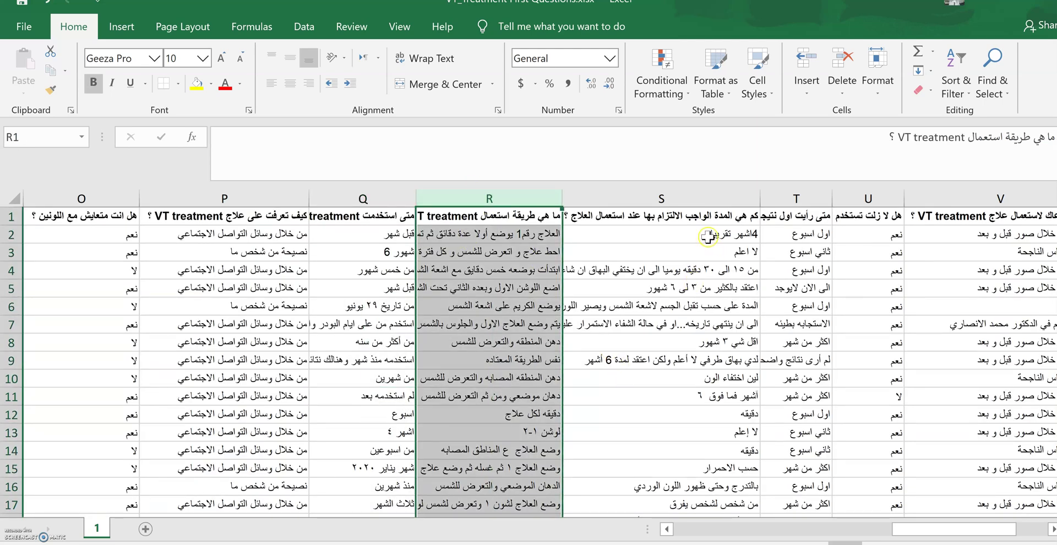
click(706, 197)
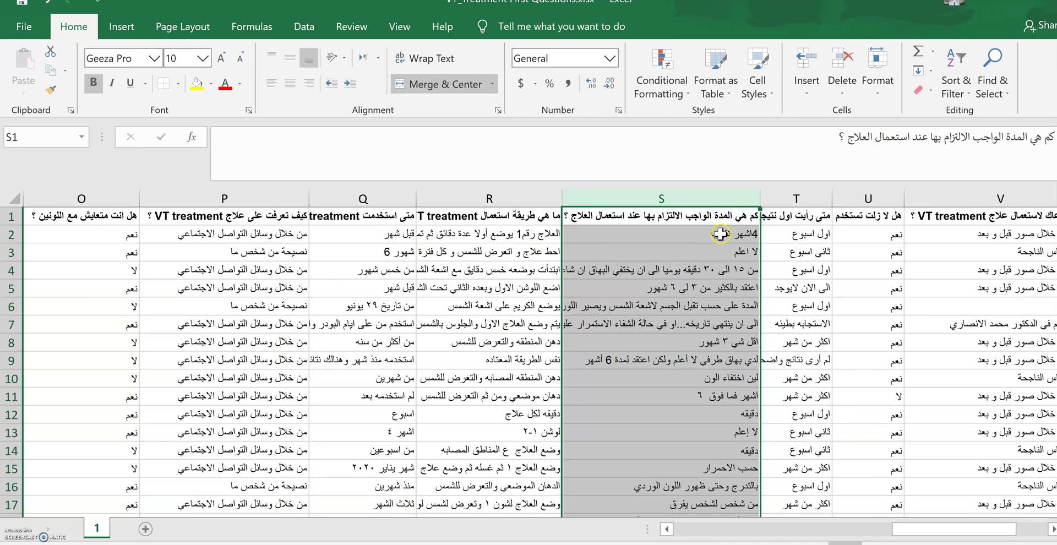
shift+click(794, 198)
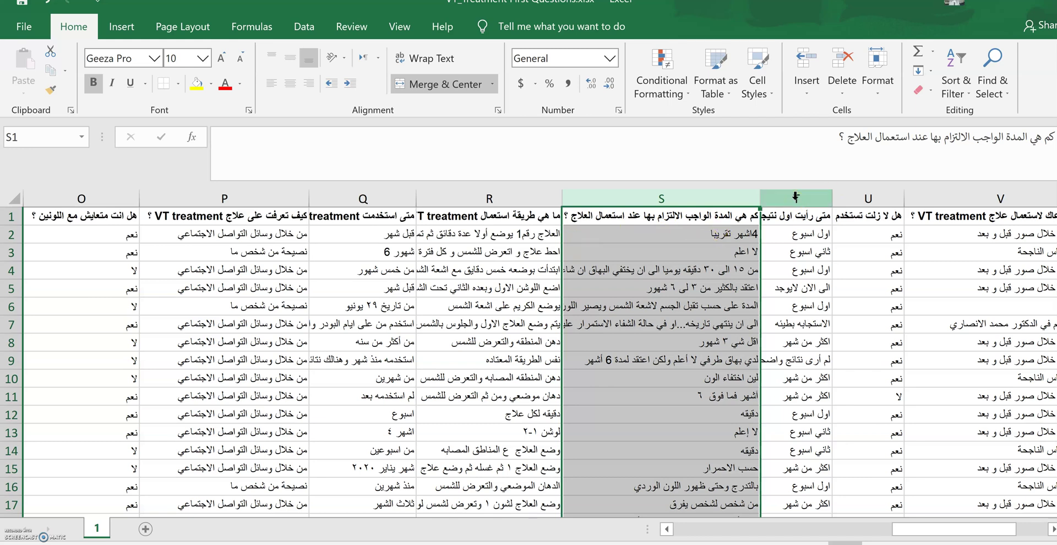
Step: Select column T and examine when respondents saw their first treatment result, from the first response through row 50
click(794, 197)
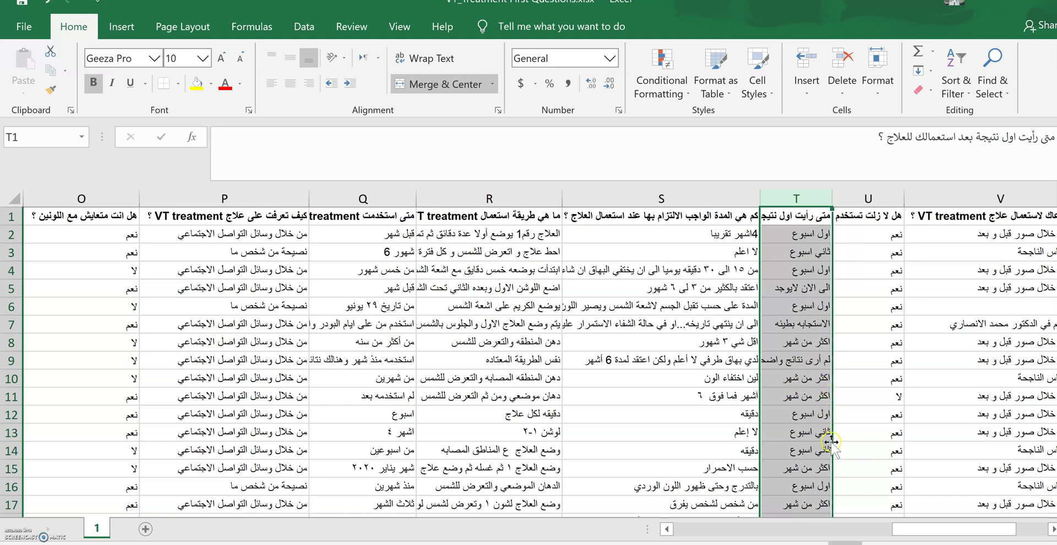
scroll(826, 472, down, 1)
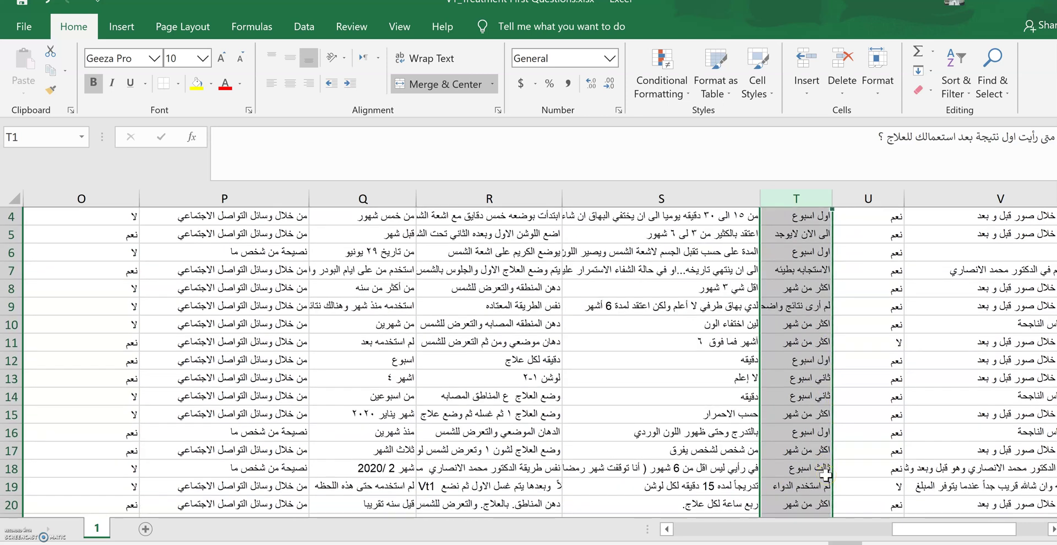
scroll(826, 473, down, 1)
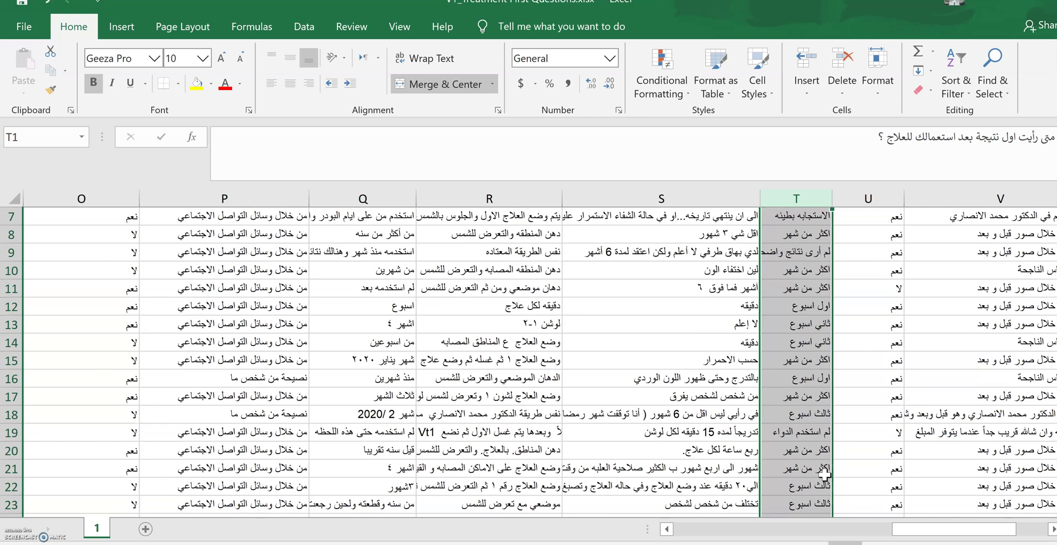
scroll(824, 473, down, 1)
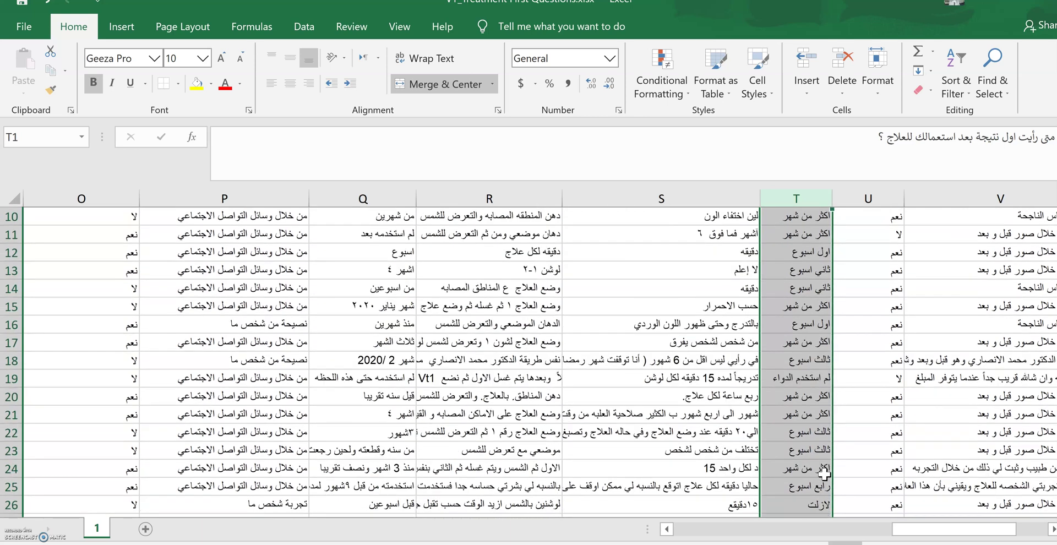
scroll(825, 470, down, 1)
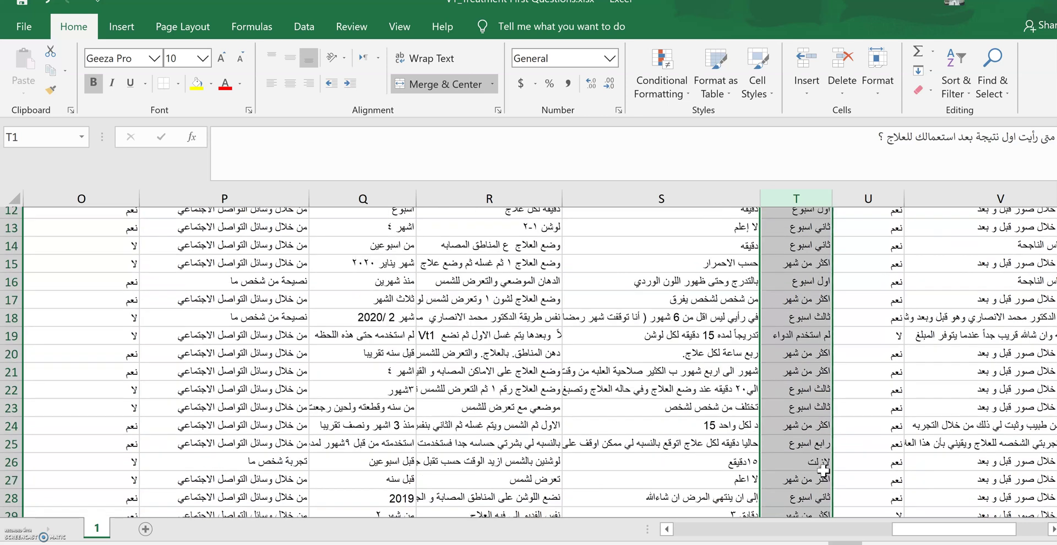
scroll(823, 470, down, 1)
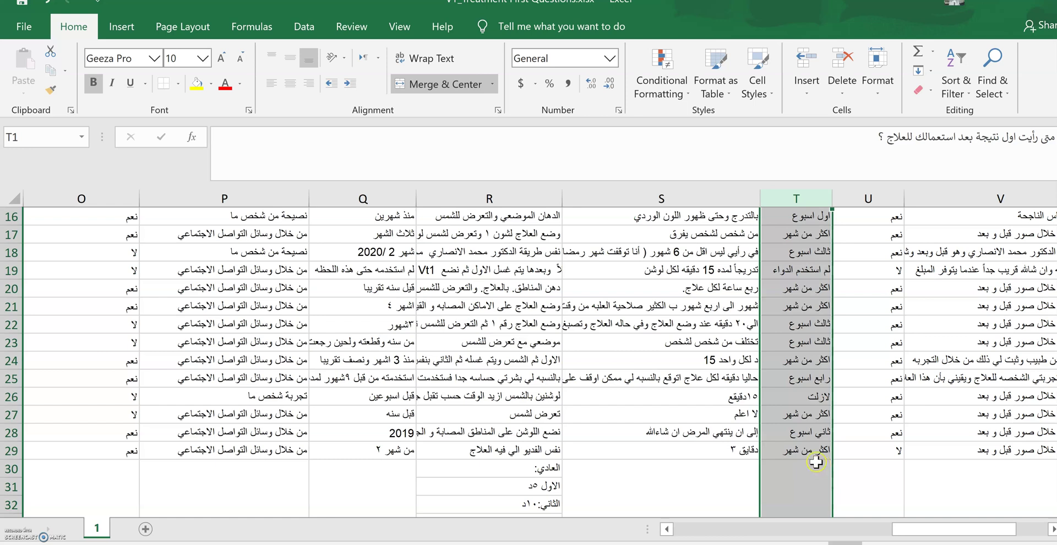
scroll(816, 462, down, 3)
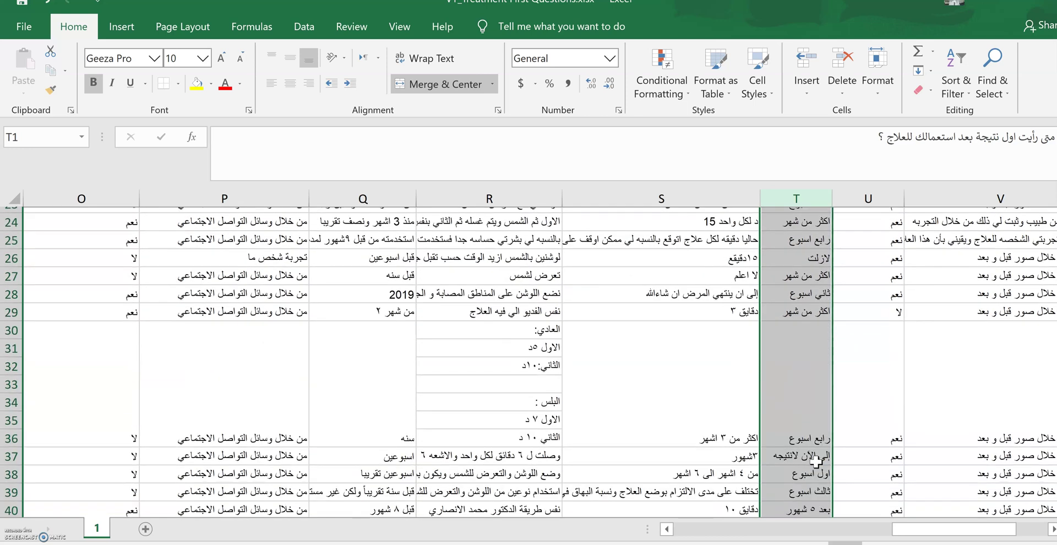
scroll(816, 462, down, 1)
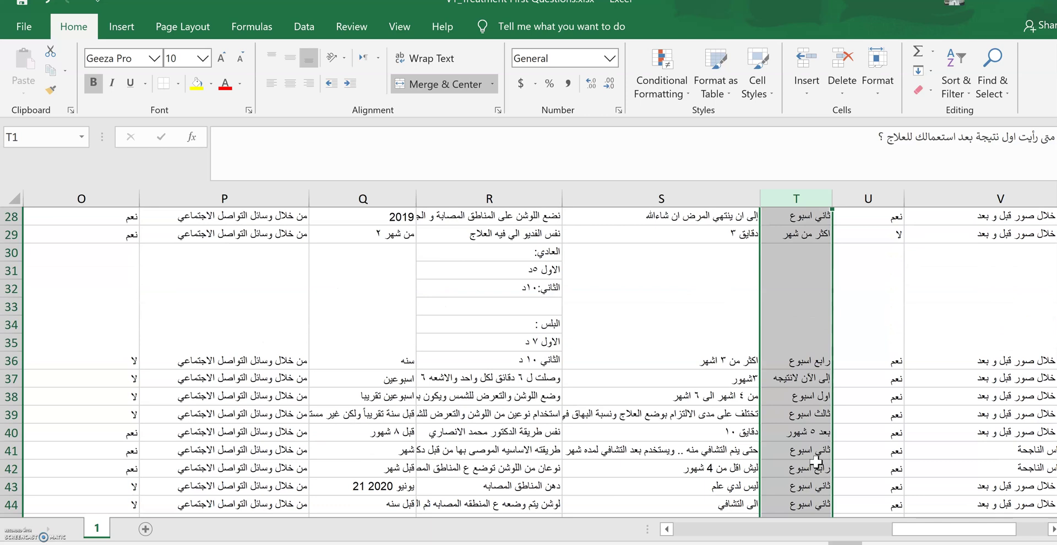
scroll(816, 463, down, 1)
scroll(811, 460, down, 1)
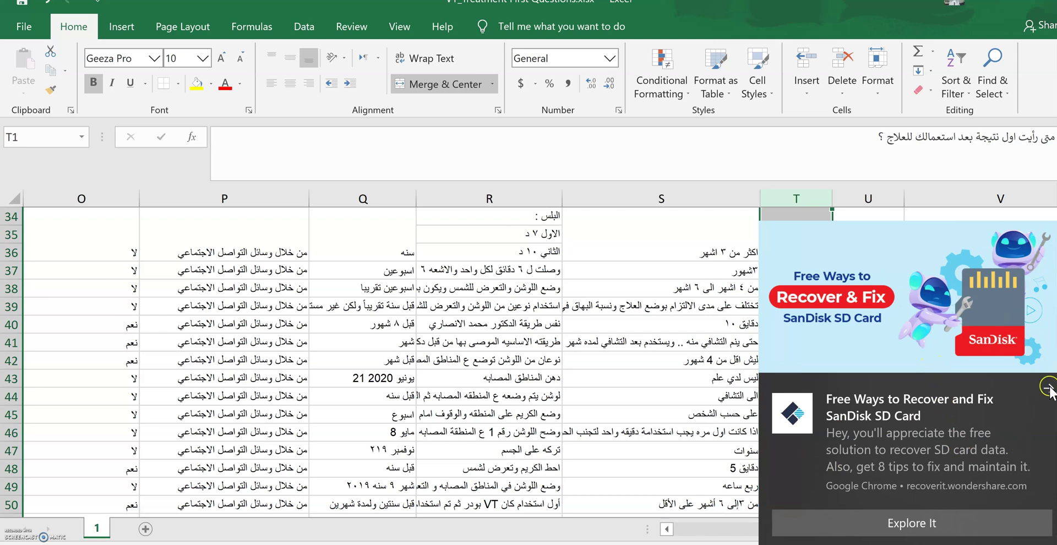
Step: Dismiss the advertising notification and examine the rest of the first-result answers in column T through row 77
click(1048, 388)
scroll(837, 388, down, 2)
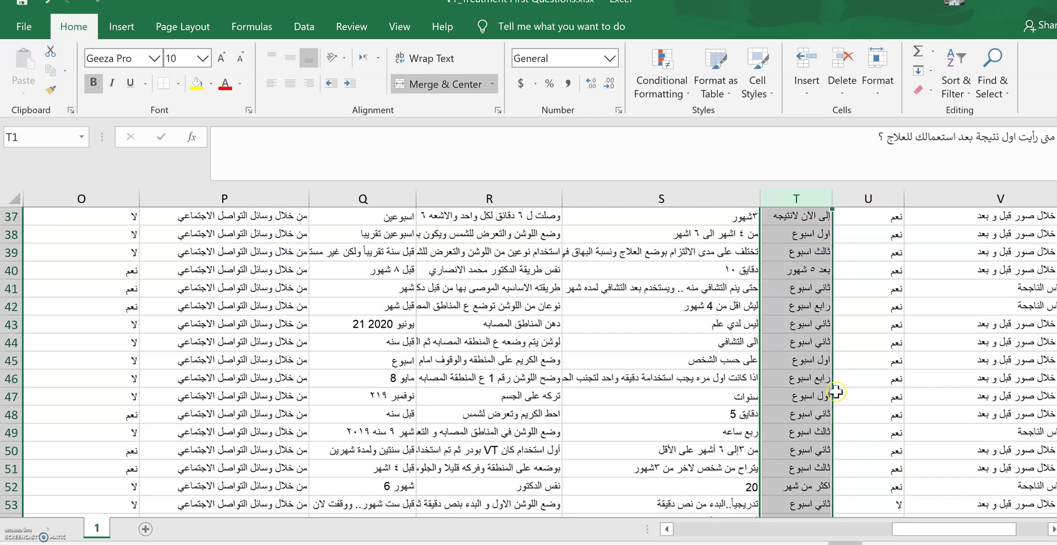
scroll(836, 391, down, 1)
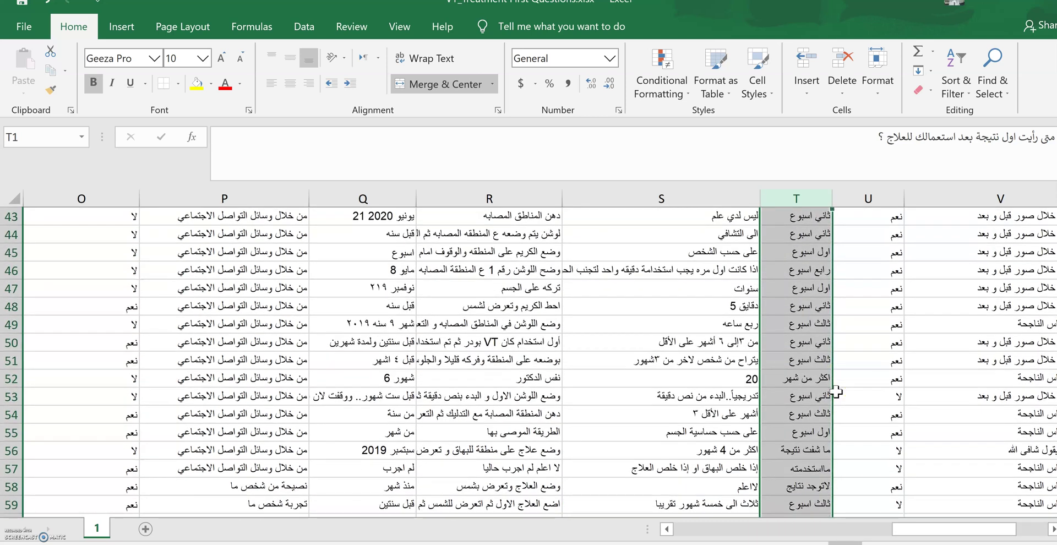
scroll(837, 391, down, 1)
scroll(836, 391, down, 1)
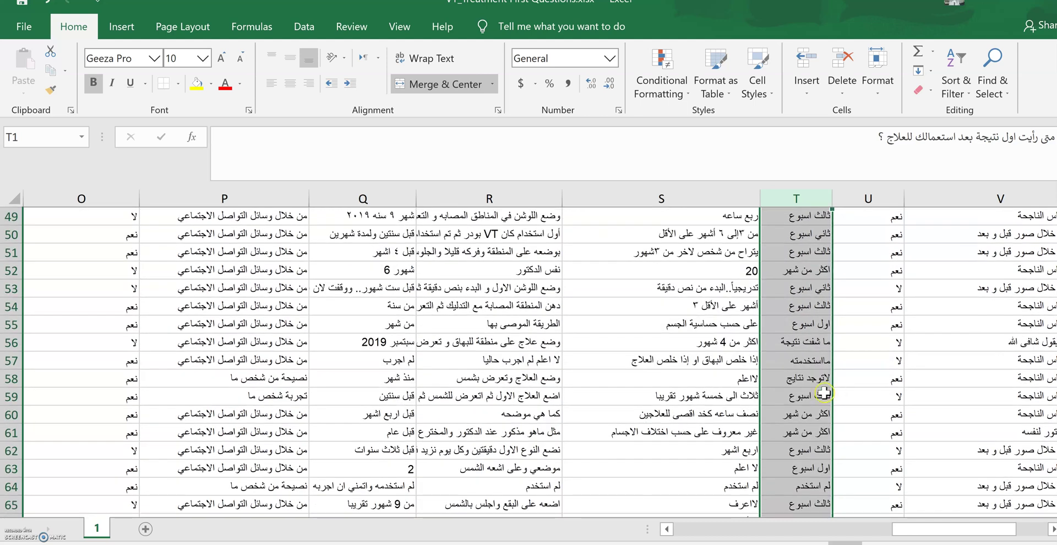
scroll(824, 393, down, 3)
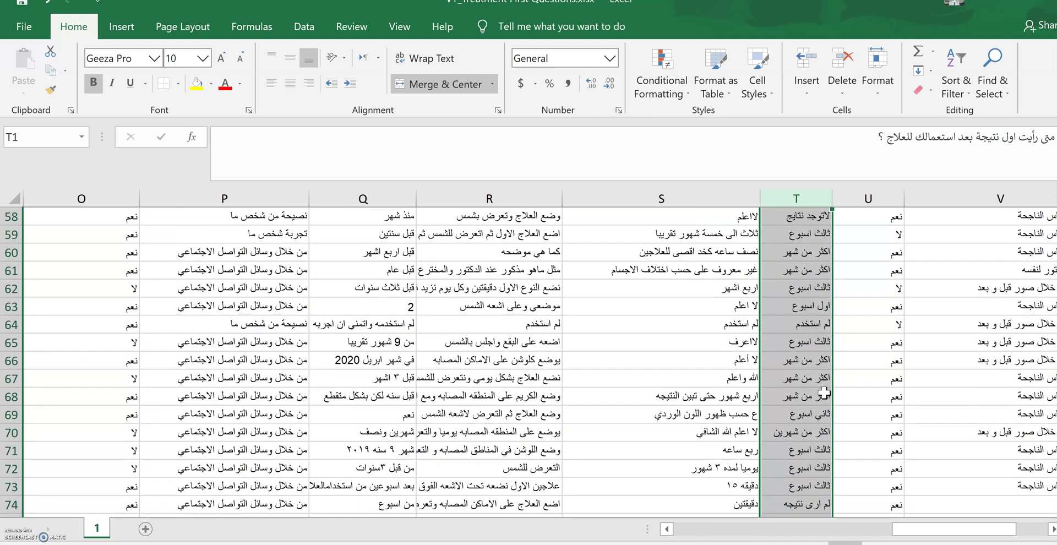
scroll(824, 393, down, 1)
scroll(823, 391, down, 1)
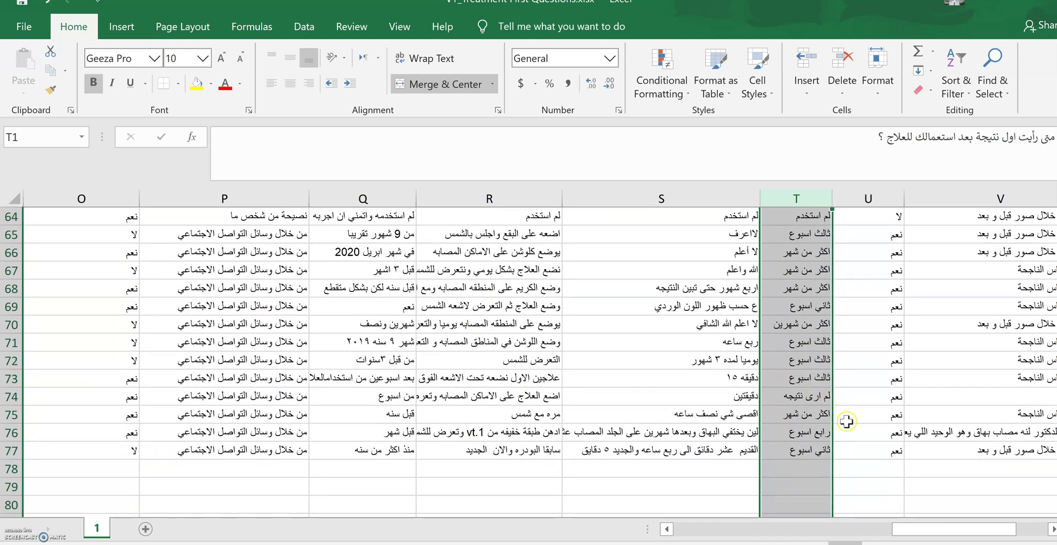
Step: Select columns V and W in turn to review why respondents chose VT treatment and how they feel when using it
scroll(849, 435, up, 20)
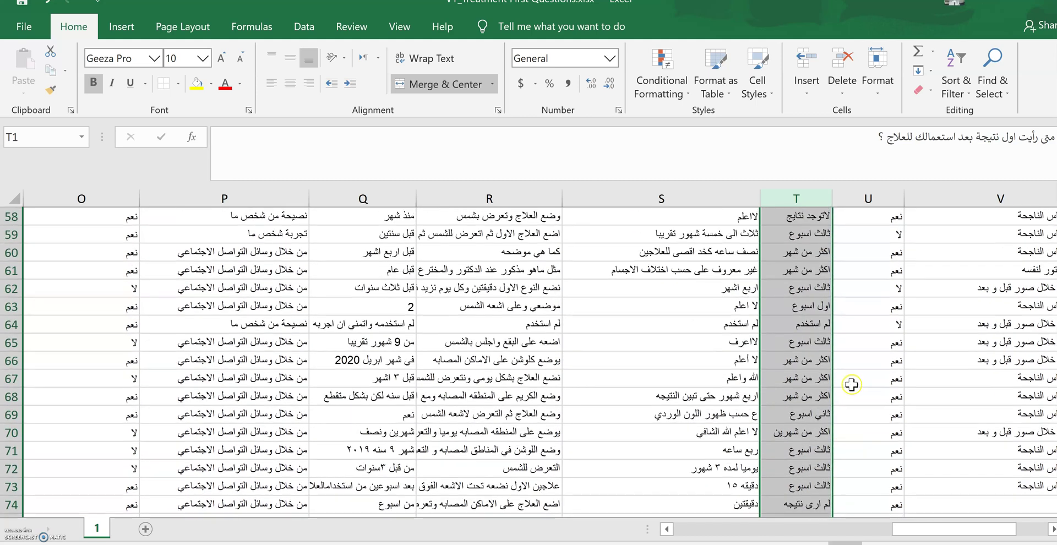
scroll(853, 379, up, 2)
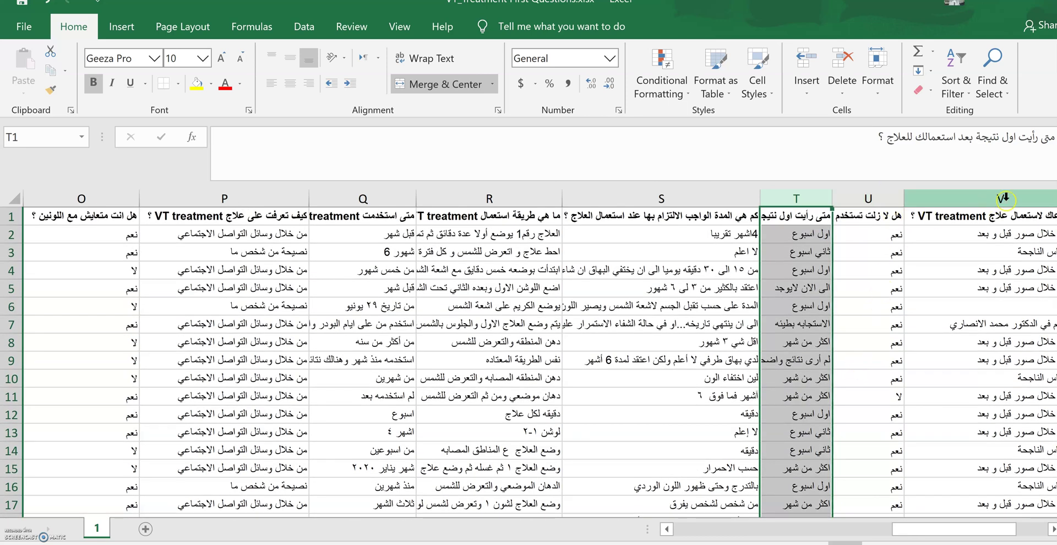
click(1005, 199)
drag(914, 530, 980, 520)
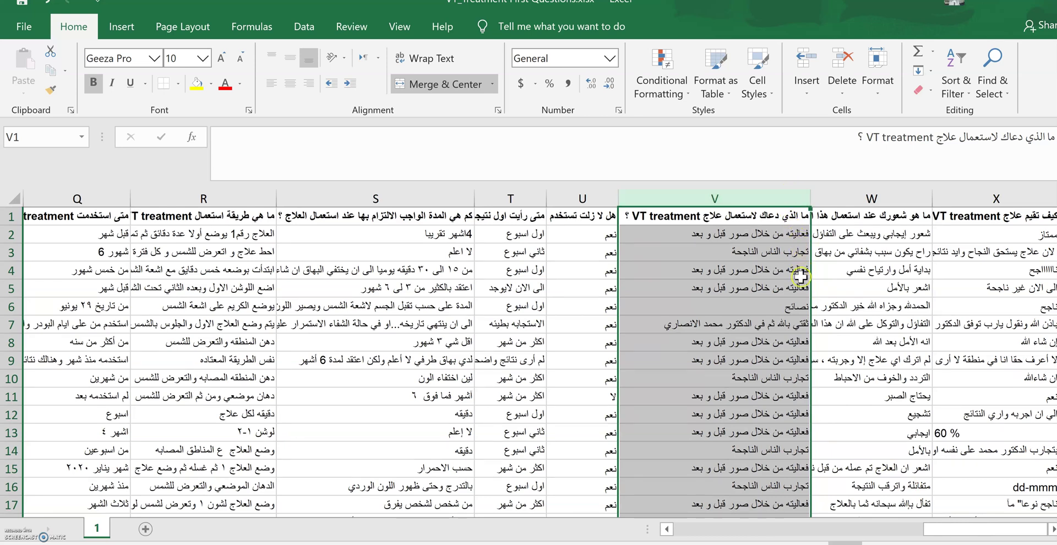
click(899, 200)
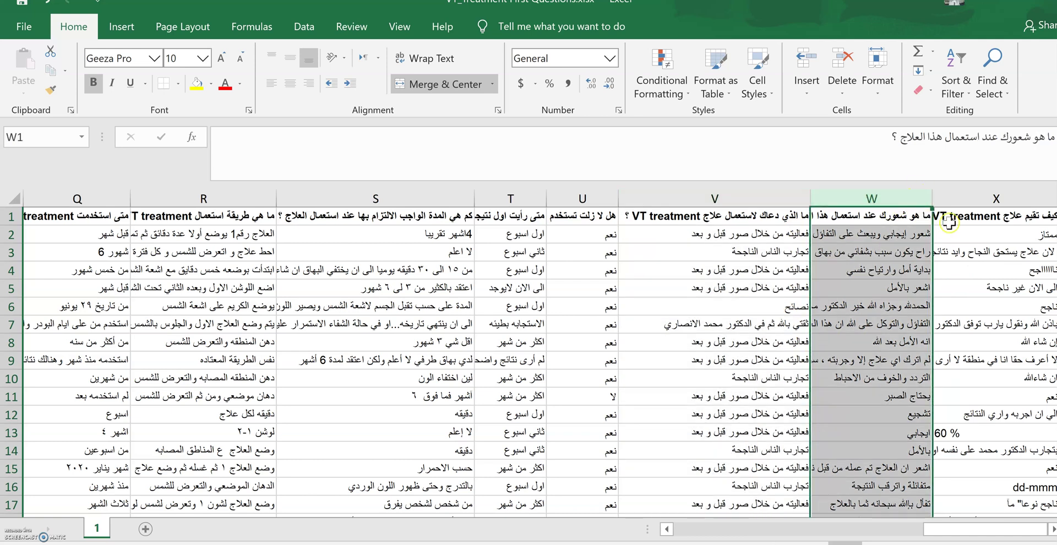
scroll(908, 355, down, 3)
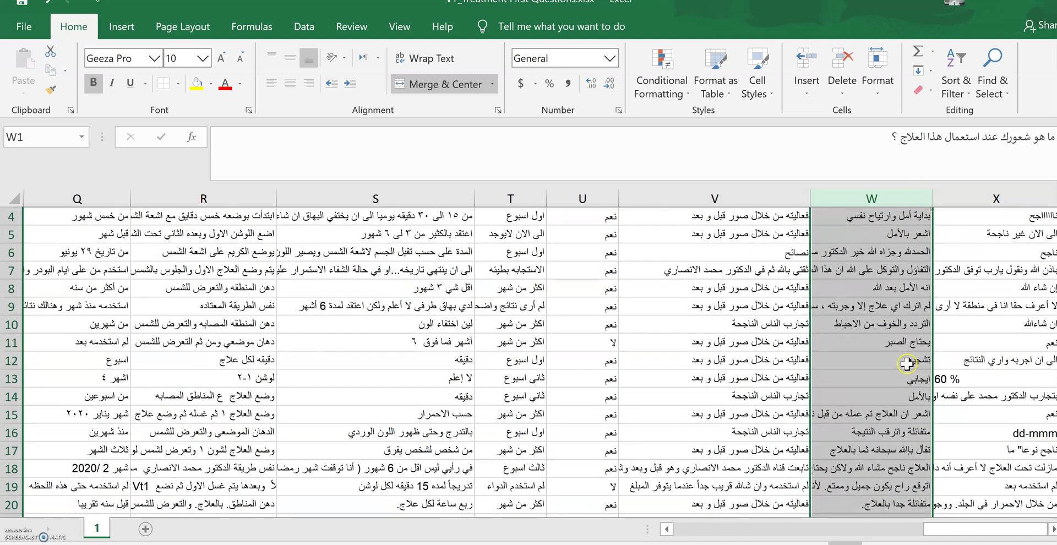
scroll(907, 363, up, 3)
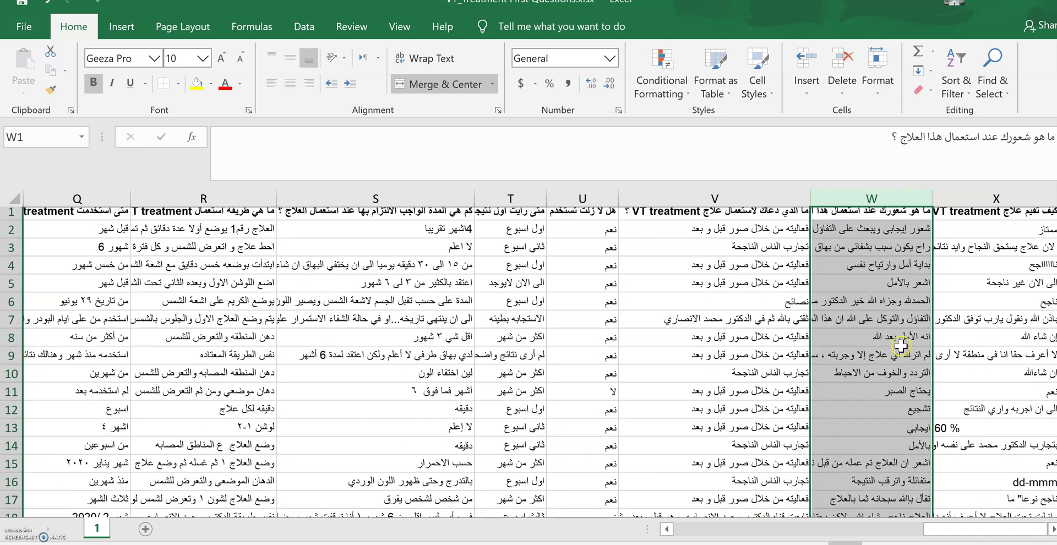
Step: Examine the column W answers on how respondents feel when using the treatment down to row 77, and return to the header row
scroll(885, 267, down, 11)
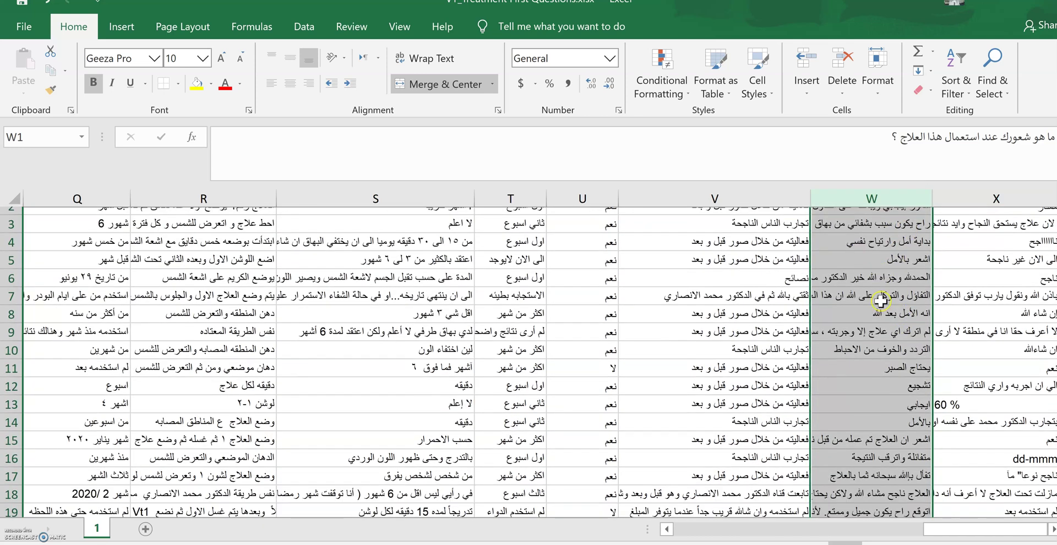
scroll(877, 311, down, 5)
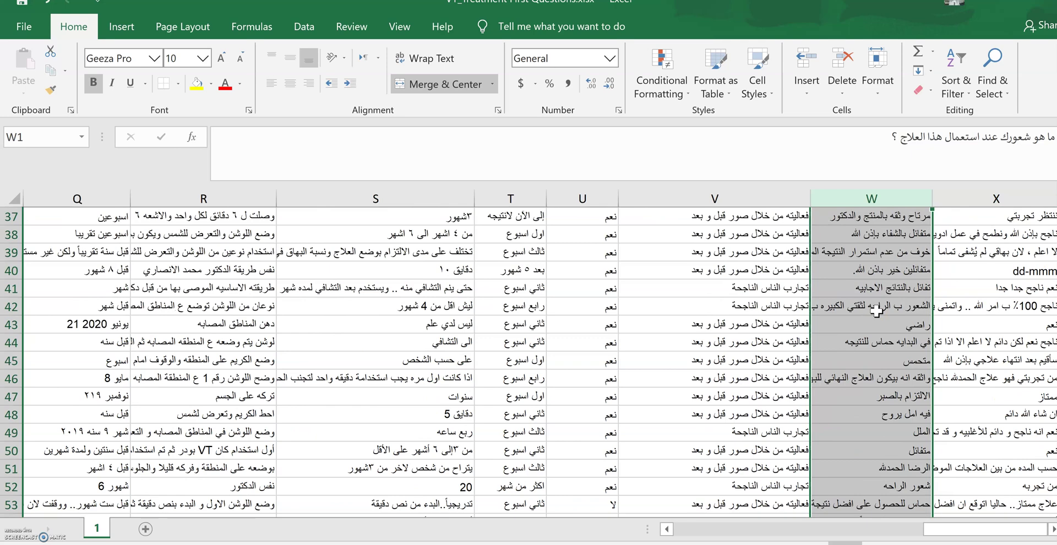
scroll(876, 311, down, 1)
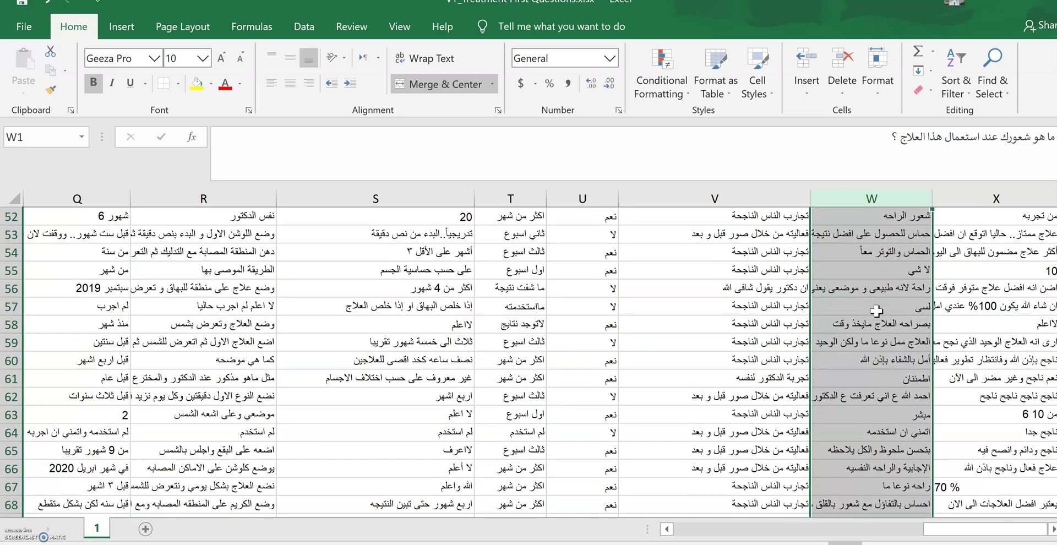
scroll(876, 311, down, 3)
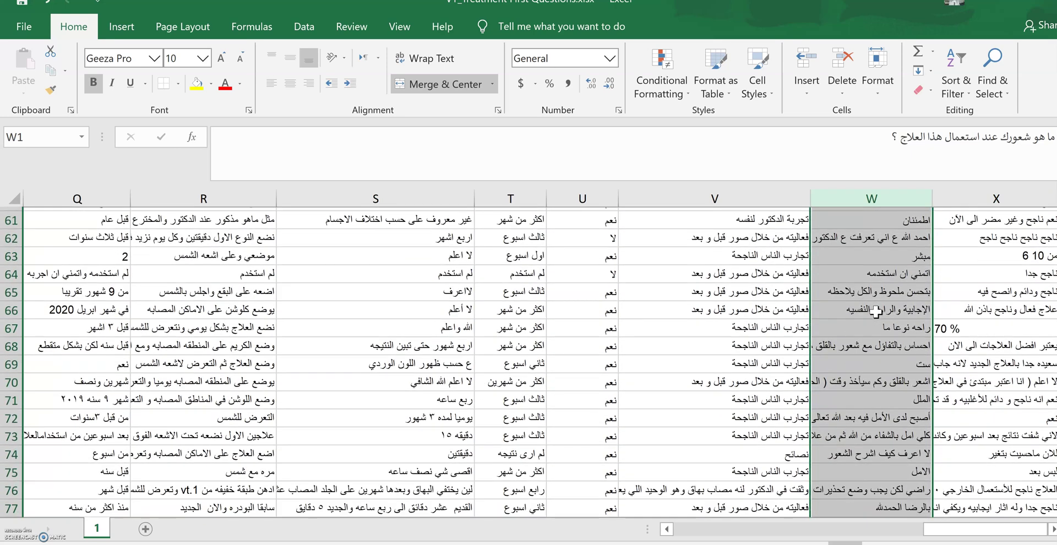
scroll(877, 313, down, 1)
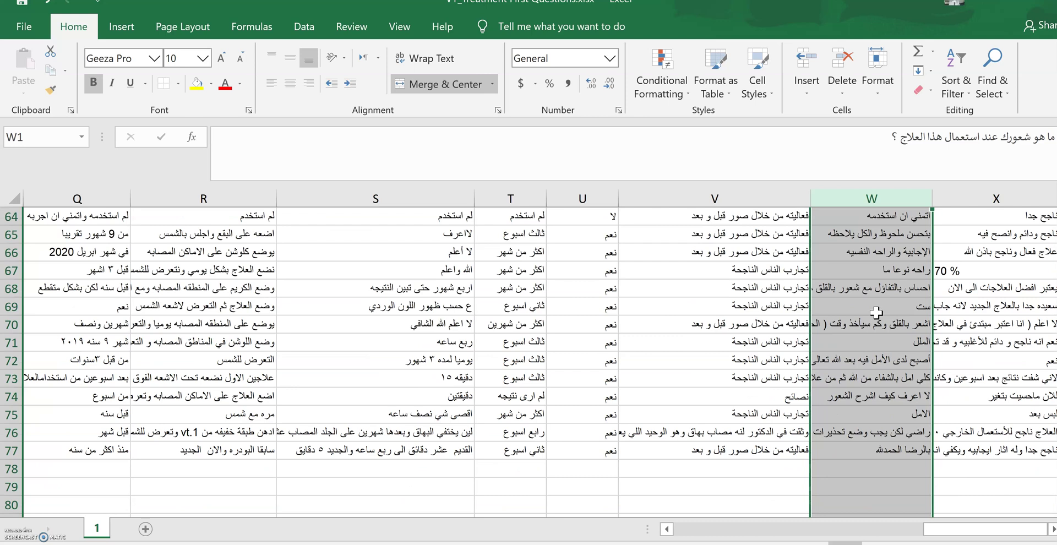
scroll(887, 327, up, 9)
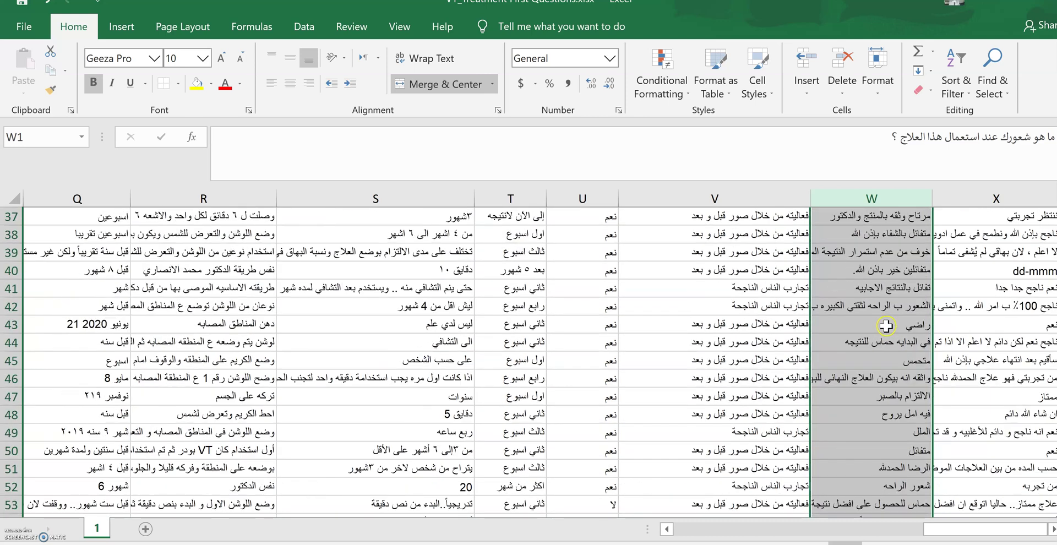
scroll(884, 315, up, 9)
scroll(884, 313, up, 3)
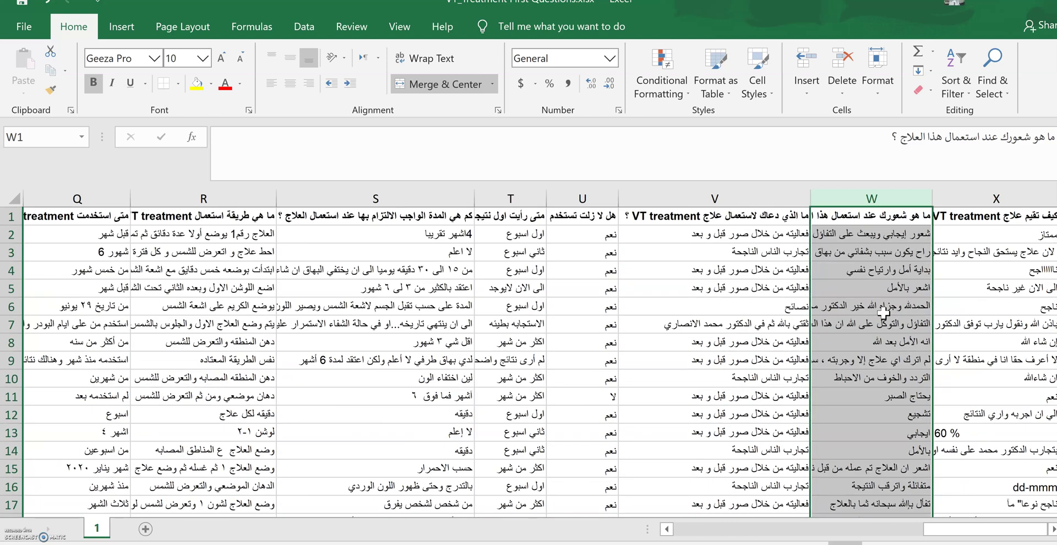
Step: Select column X and review the first answers rating VT treatment as a successful and permanent treatment
click(996, 199)
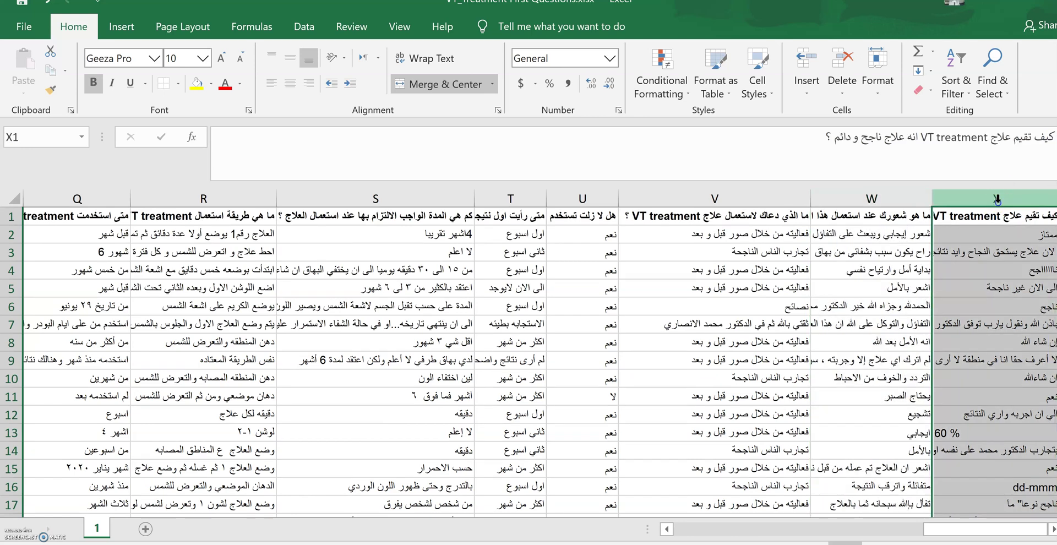
click(1000, 529)
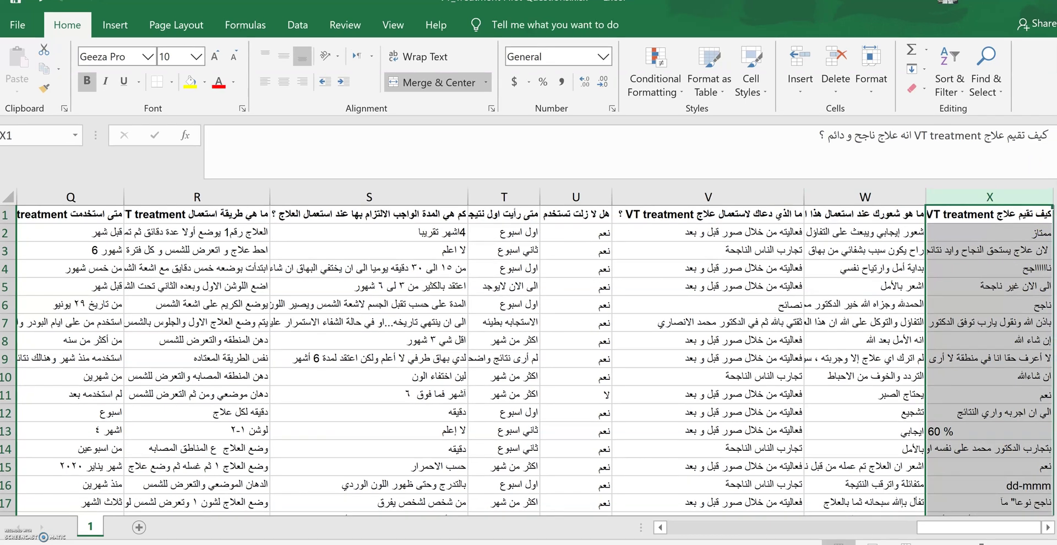
click(1005, 194)
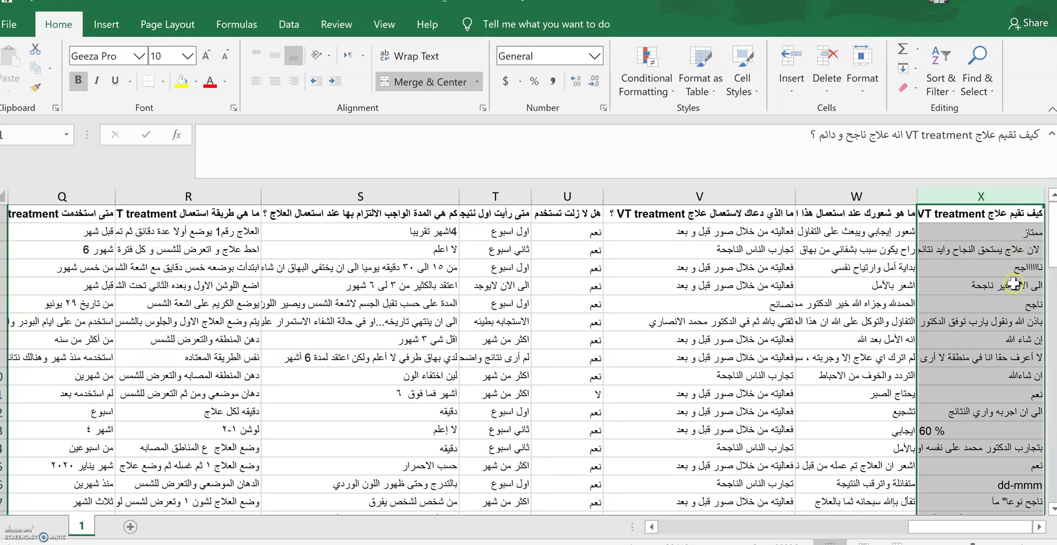
scroll(1012, 282, down, 1)
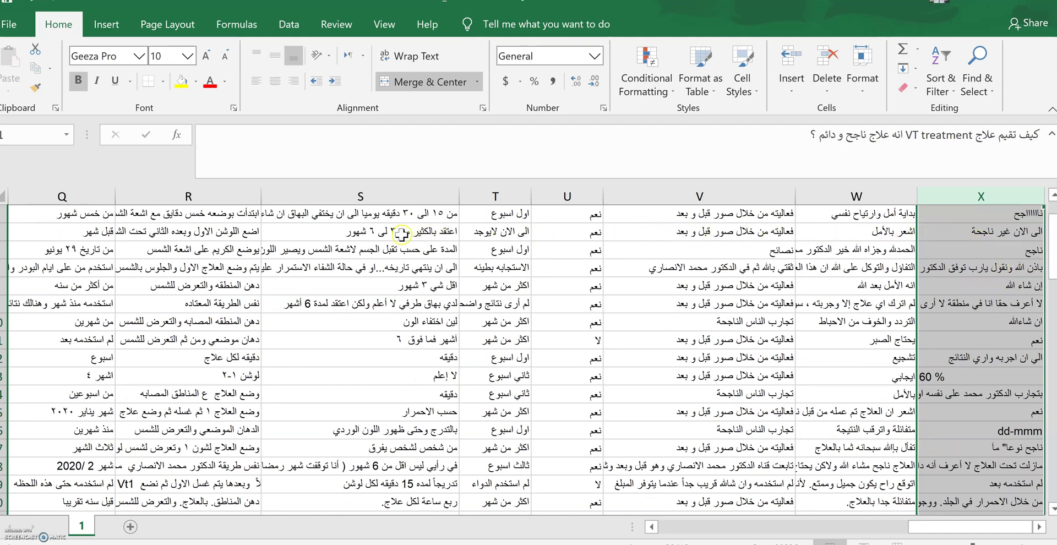
Step: Select the whole of row 5 to compare that respondent's rating with their other answers
click(83, 233)
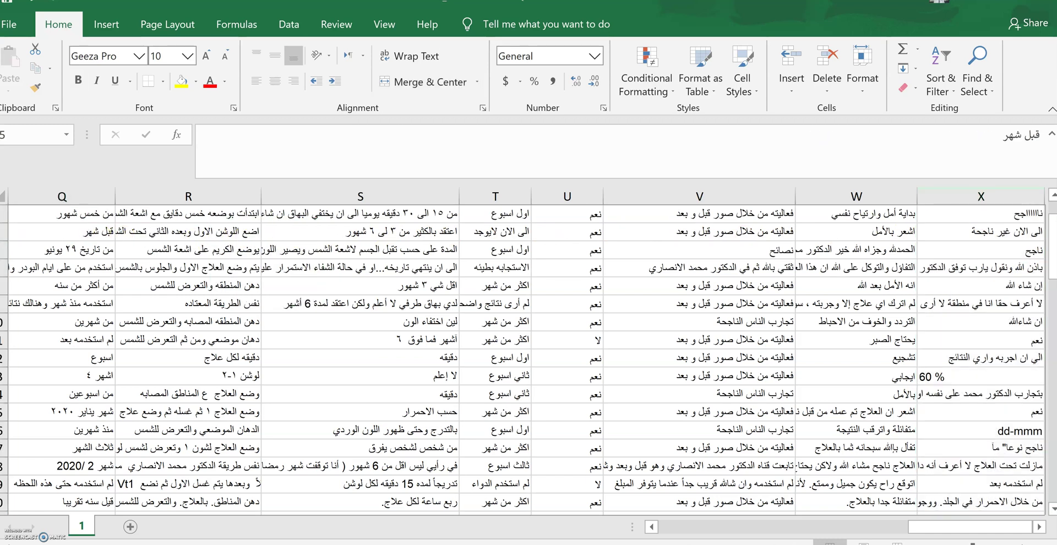
click(10, 233)
click(5, 233)
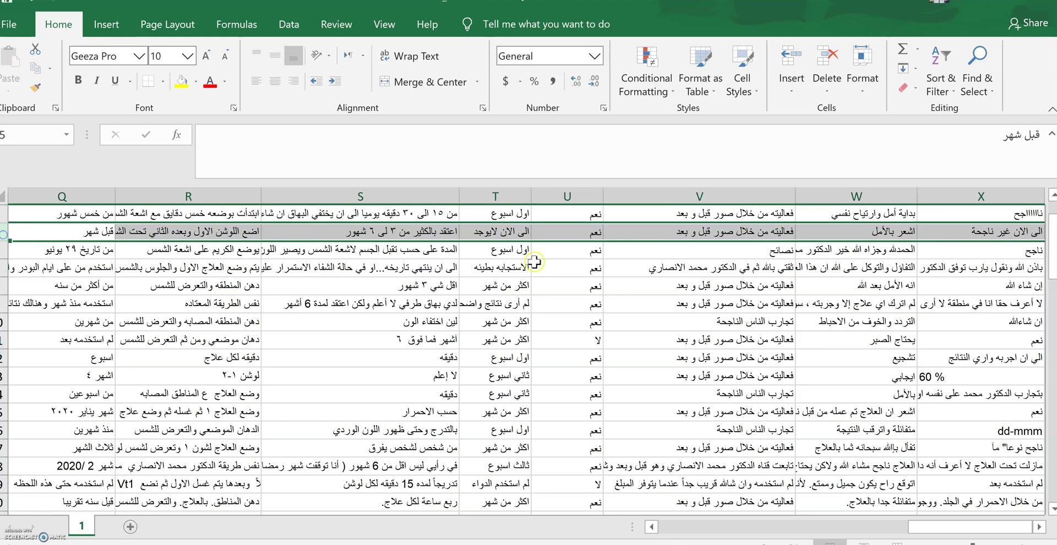
Step: Read the full rating in cell X7 and examine the following column X answers through row 29 for inconsistent formats
click(1030, 269)
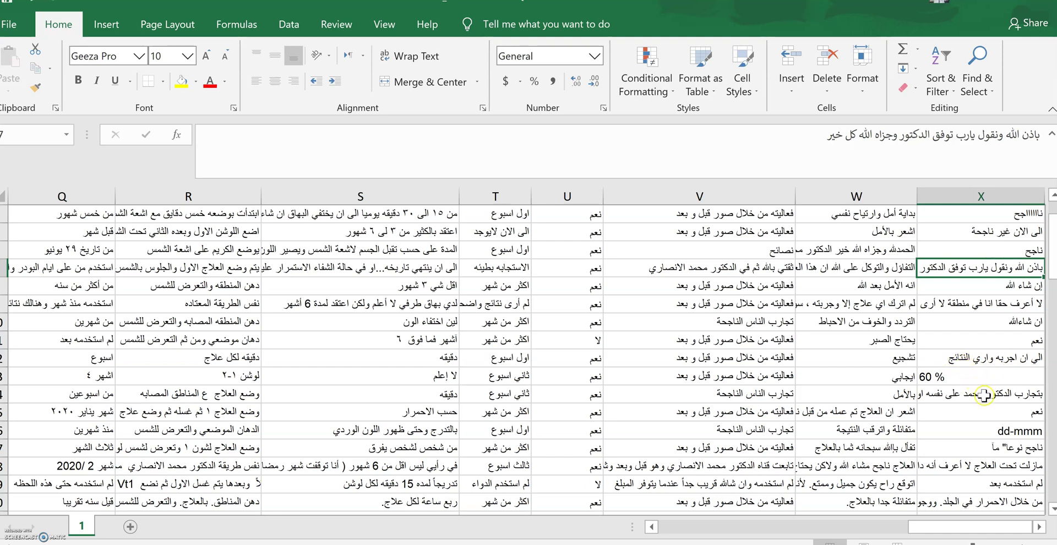
scroll(990, 419, down, 2)
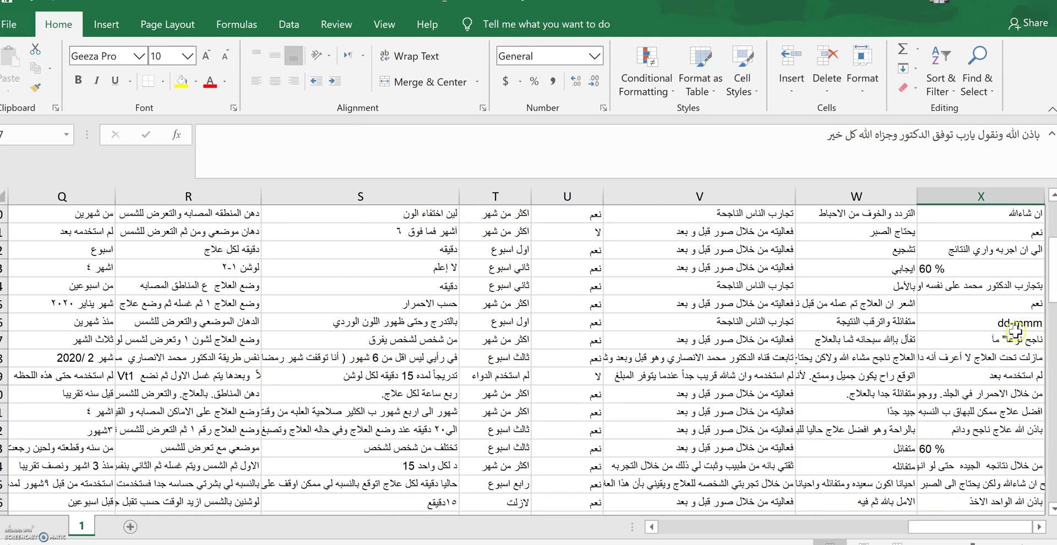
scroll(1015, 330, down, 1)
scroll(1010, 296, down, 1)
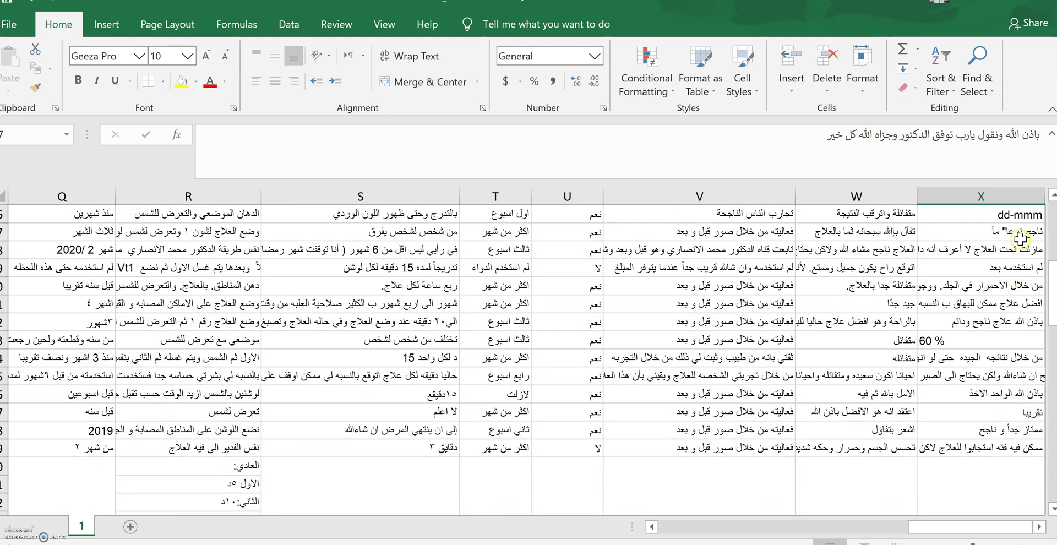
scroll(1020, 241, down, 1)
scroll(1019, 242, up, 1)
scroll(1017, 248, down, 1)
scroll(1018, 249, up, 1)
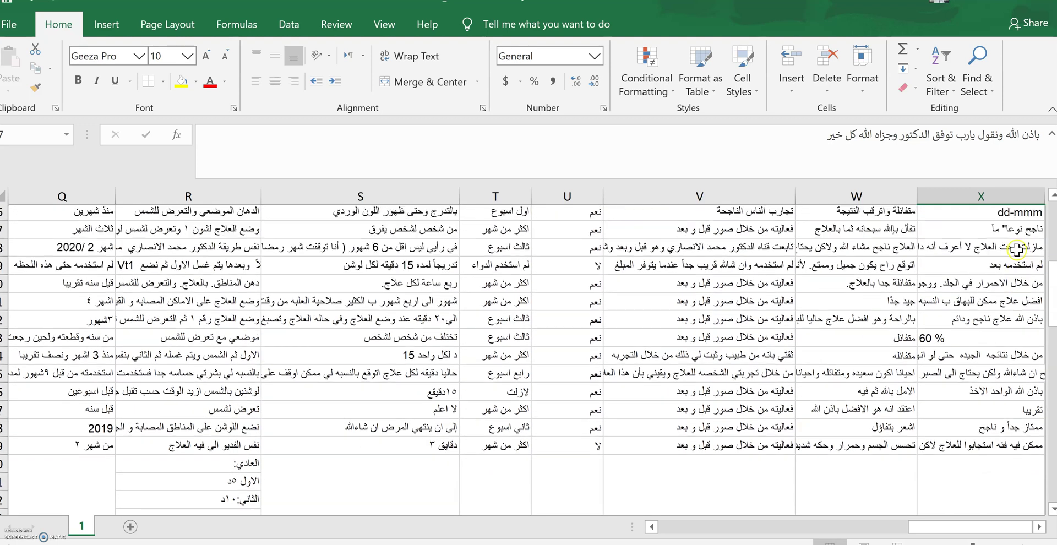
scroll(975, 261, down, 1)
scroll(978, 264, up, 1)
scroll(978, 264, down, 1)
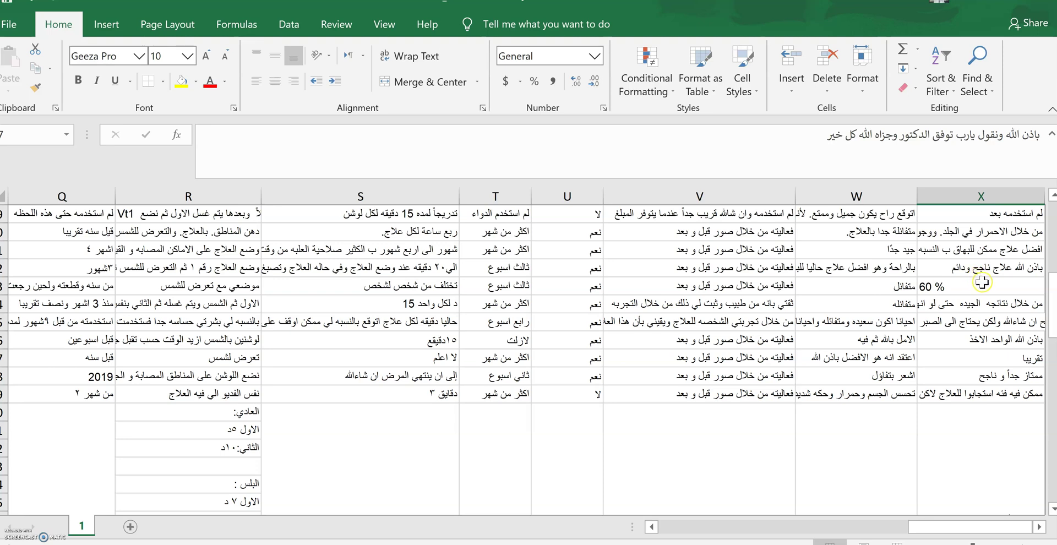
Step: Continue examining the treatment ratings in column X from row 30 through row 50
scroll(983, 283, down, 1)
scroll(983, 283, up, 1)
scroll(982, 290, down, 1)
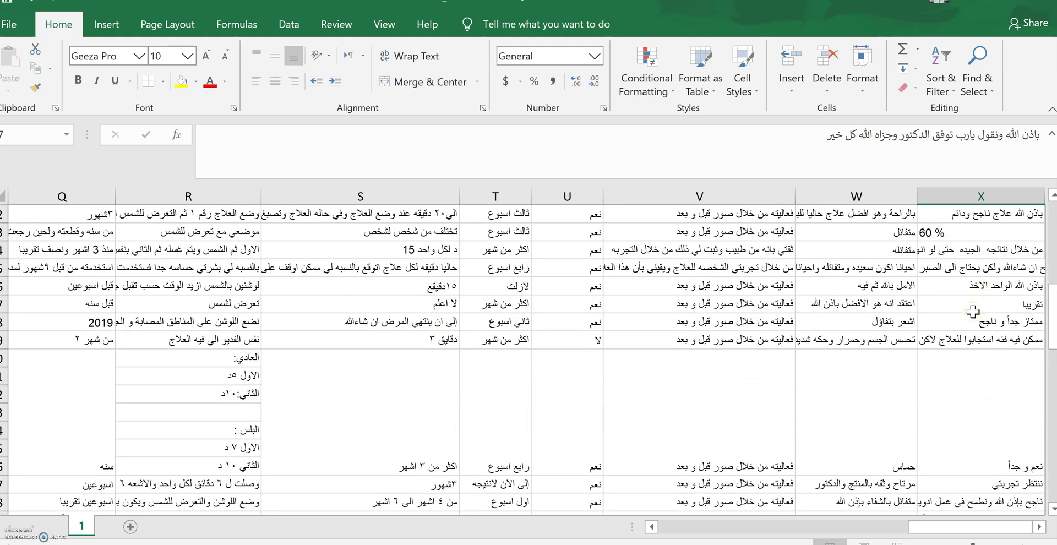
scroll(973, 312, down, 1)
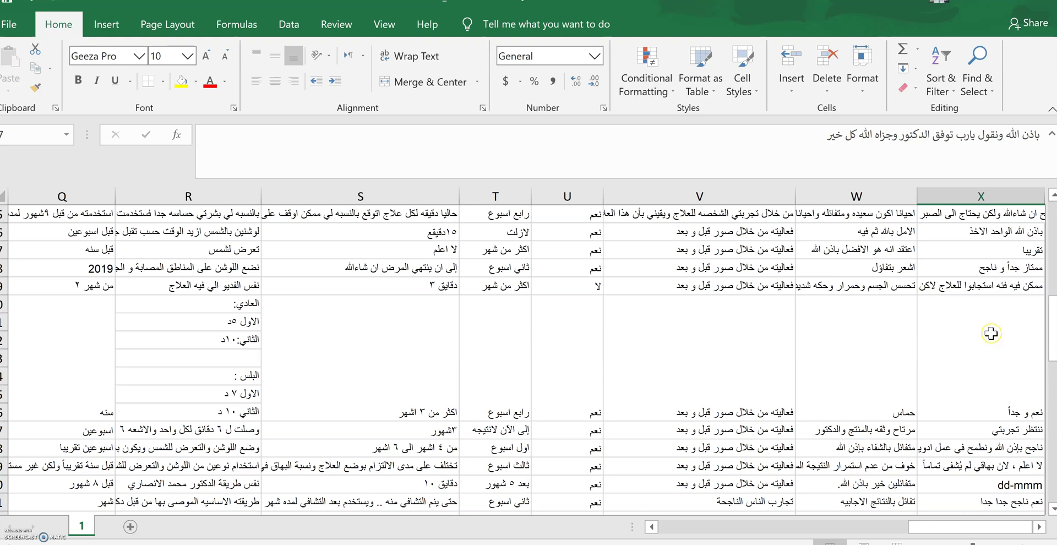
scroll(988, 328, down, 1)
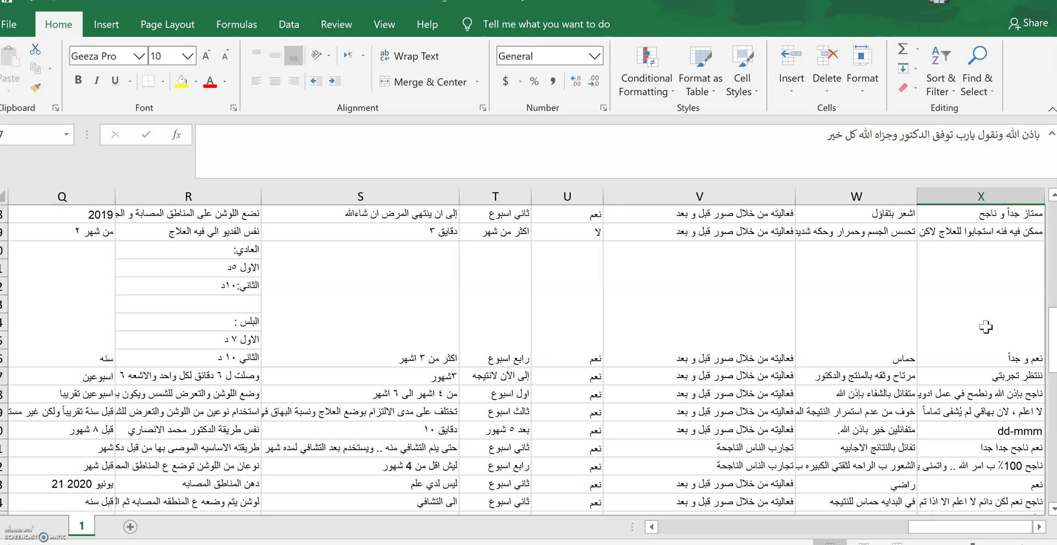
scroll(984, 328, down, 1)
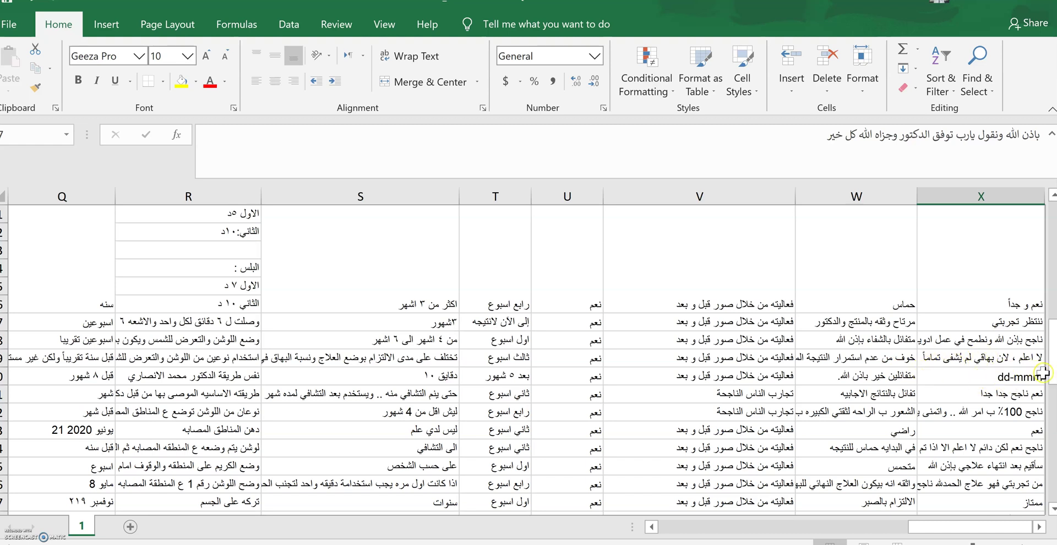
scroll(1015, 380, down, 1)
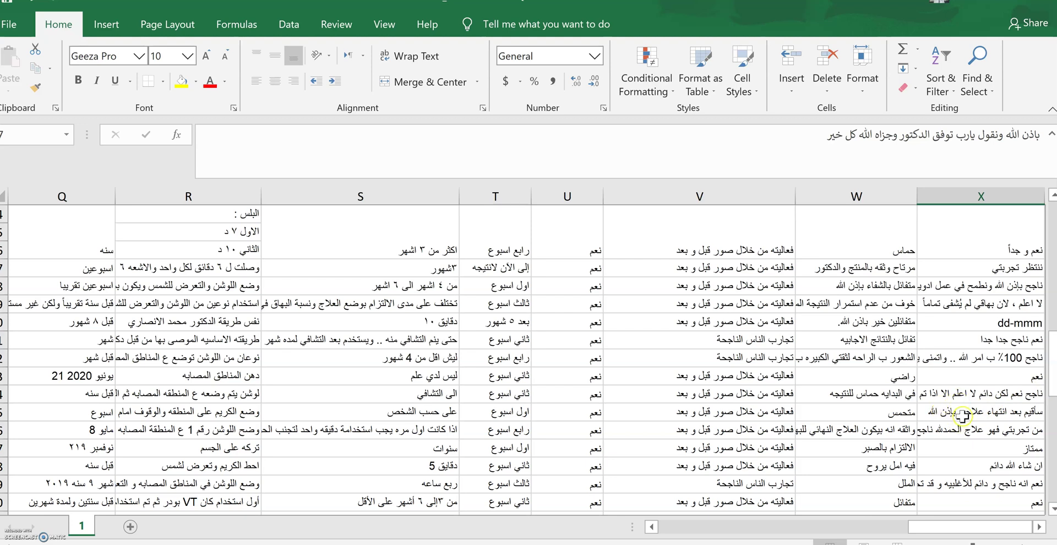
Step: Read the full rating in cell X44 and review the column X answers through row 56
click(959, 394)
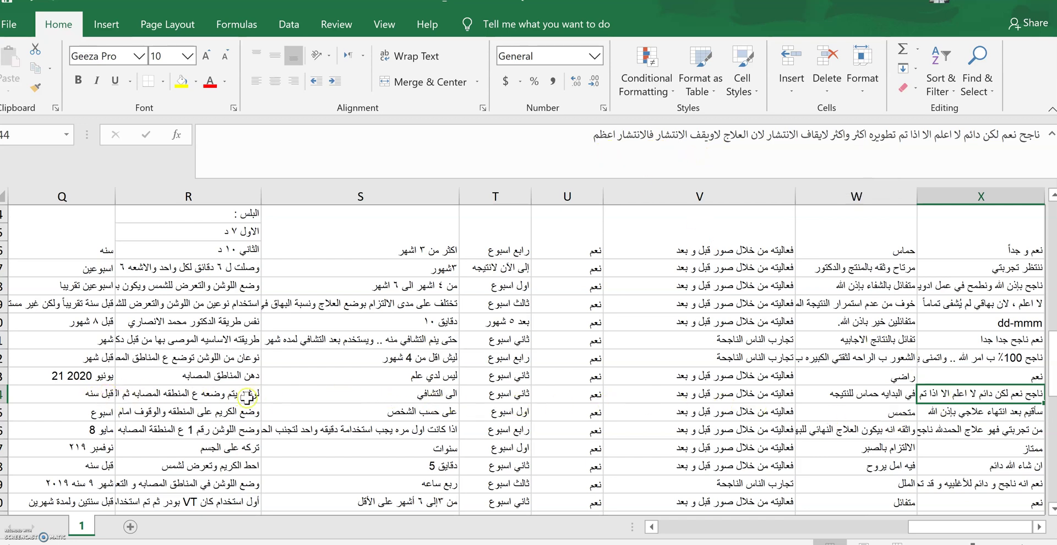
scroll(980, 430, down, 2)
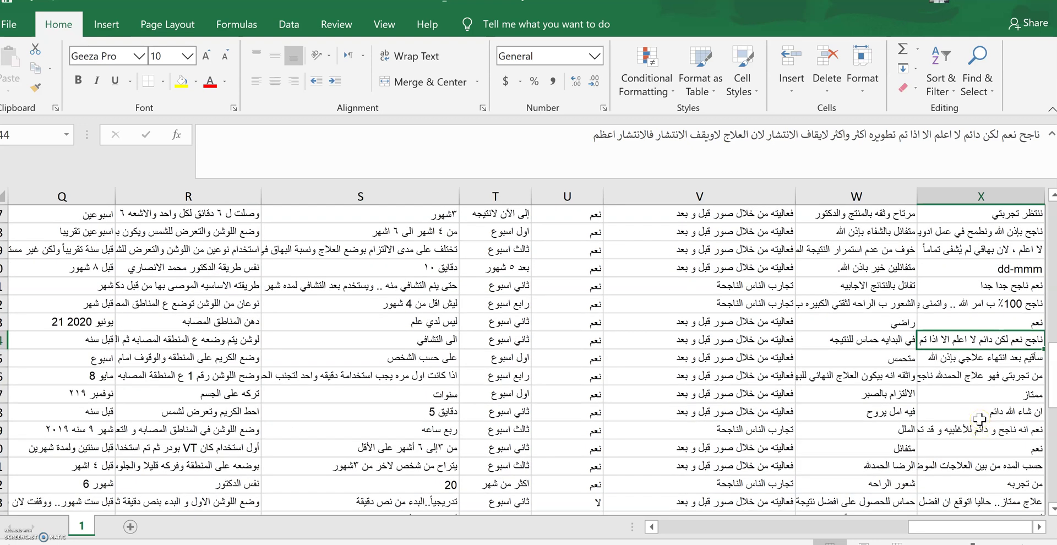
scroll(979, 418, down, 1)
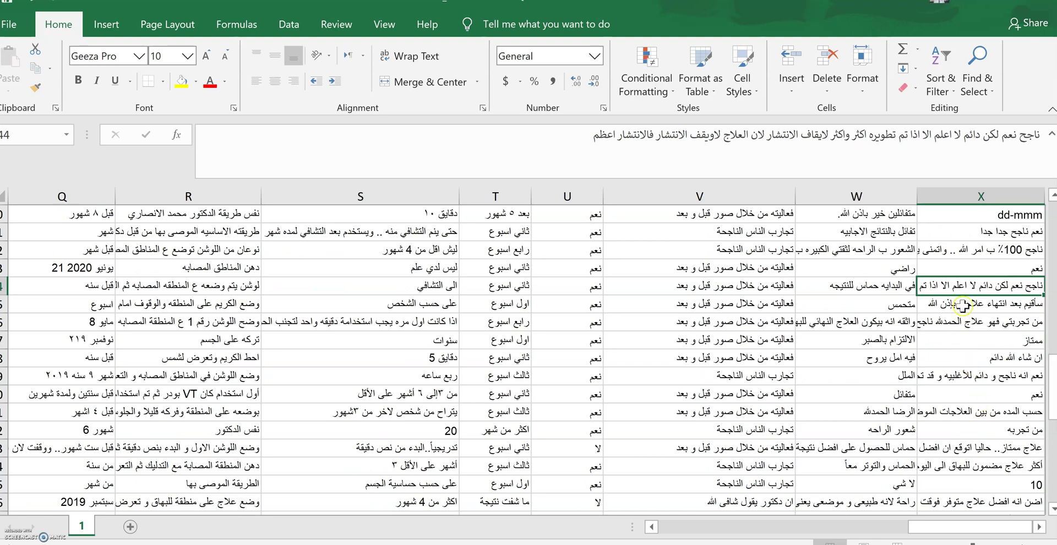
Step: Select the ratings in column X from X40 downward and examine the answers through row 65
click(962, 214)
key(ctrl+shift+Down)
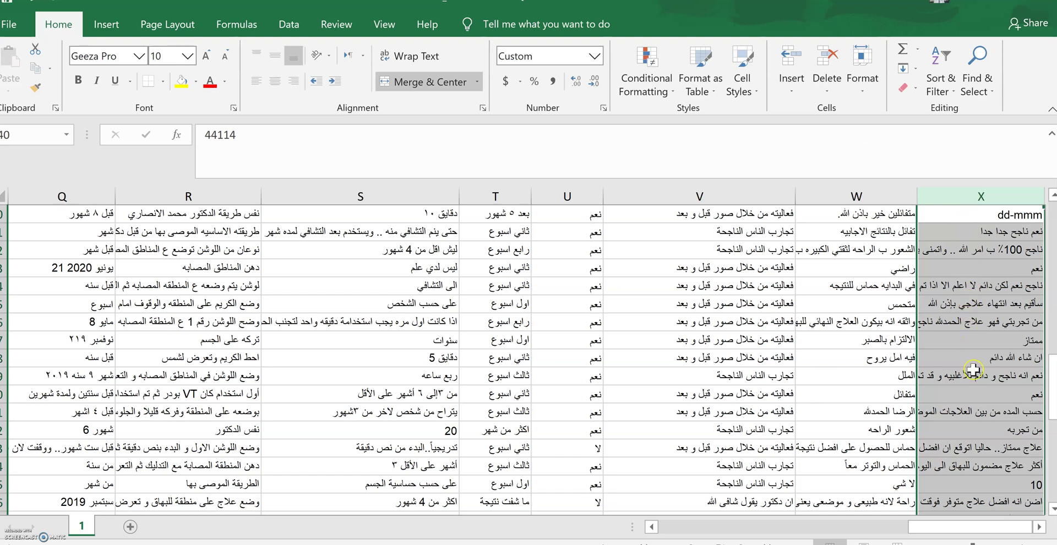
scroll(975, 377, down, 1)
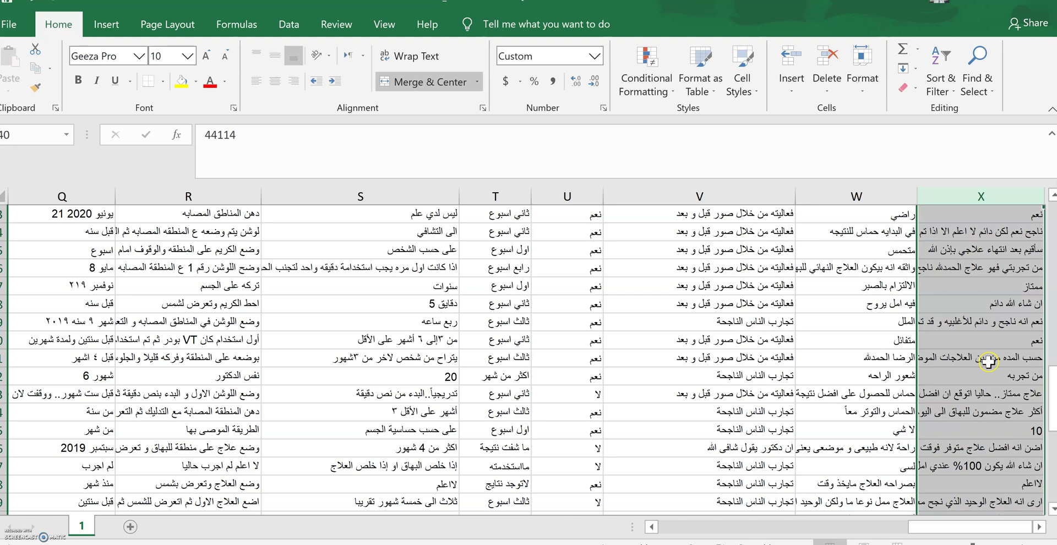
scroll(989, 362, down, 1)
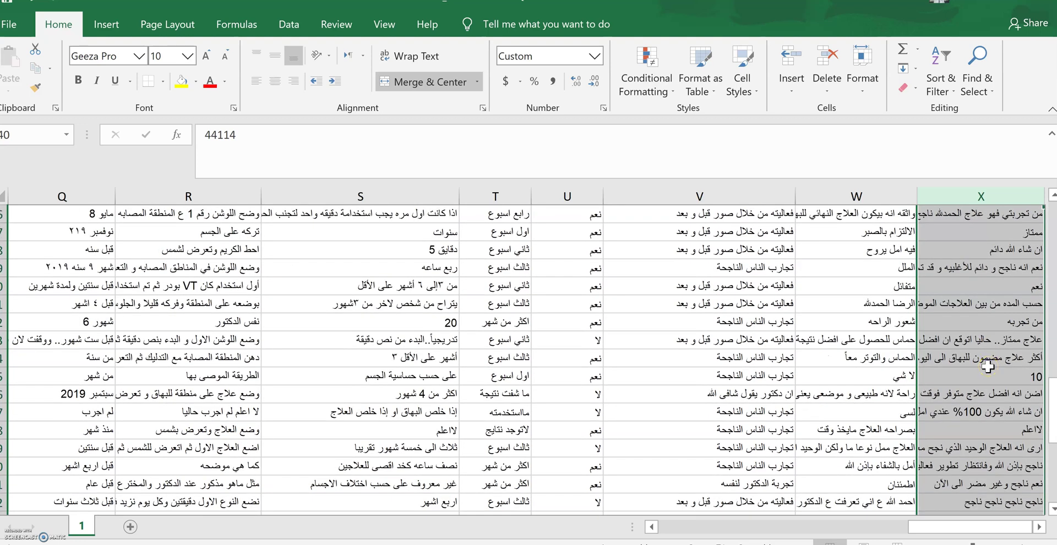
scroll(989, 367, down, 1)
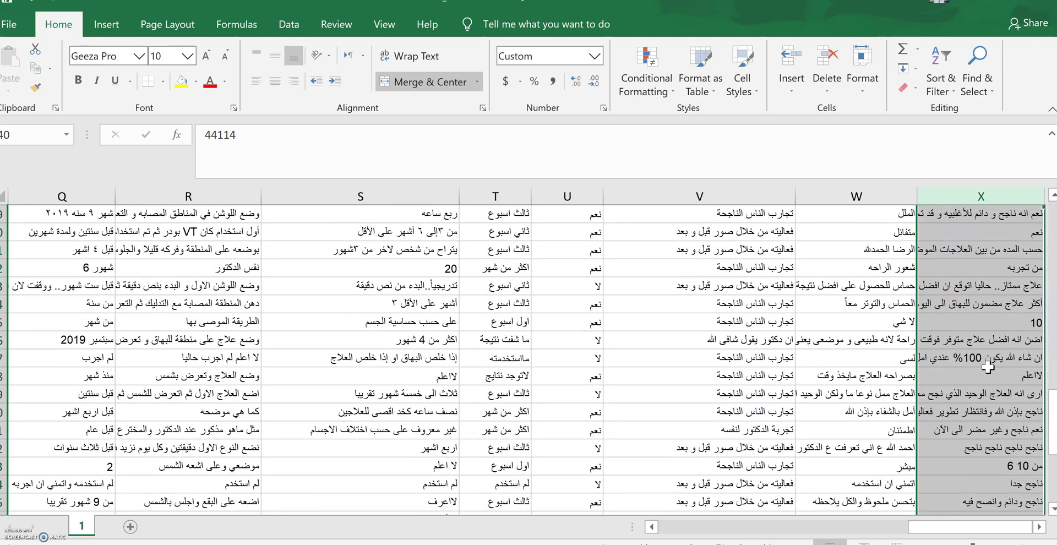
Step: Inspect the full contents of the individual ratings in cells X54, X53 and X55
click(1018, 304)
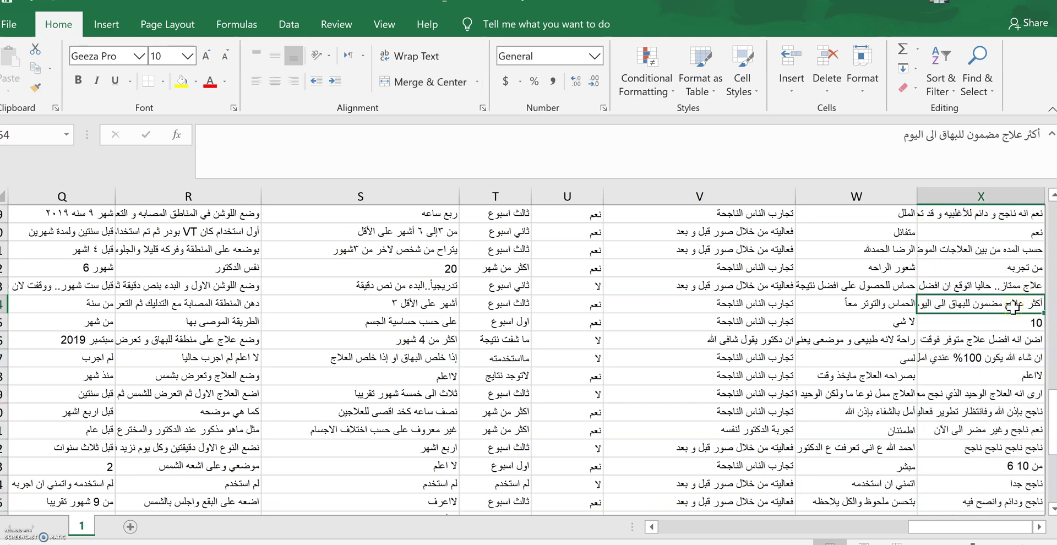
click(955, 287)
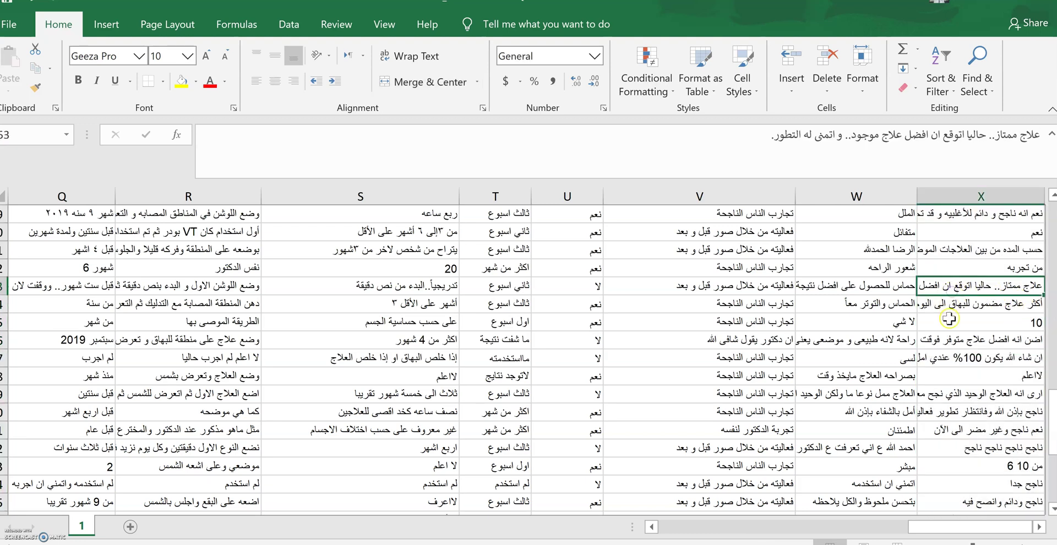
click(1007, 304)
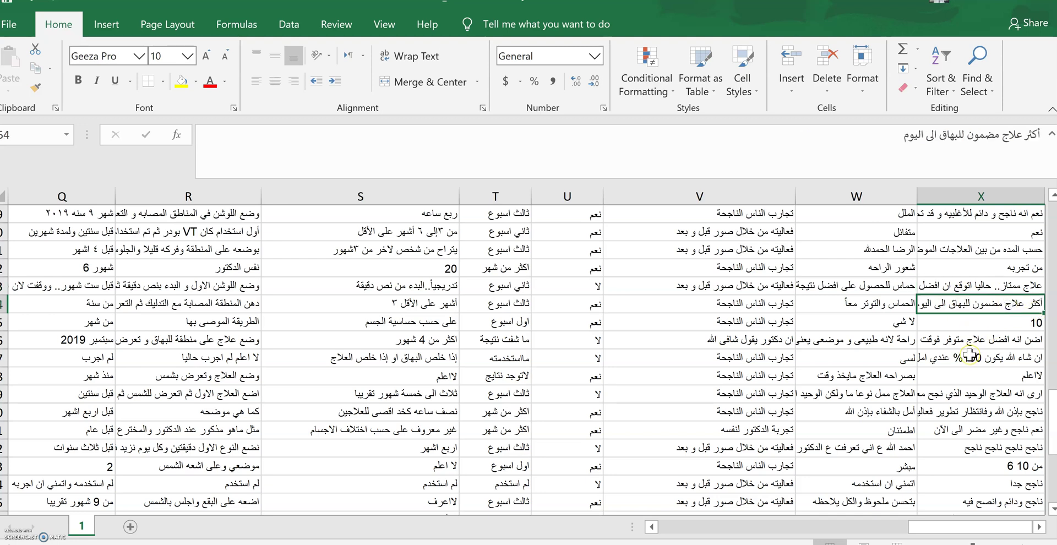
scroll(970, 355, down, 1)
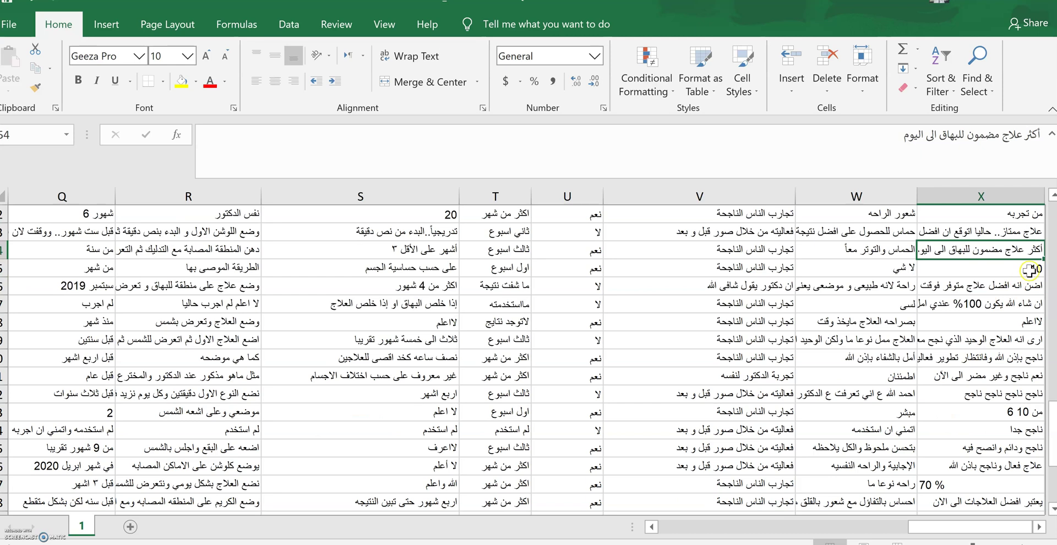
click(1012, 269)
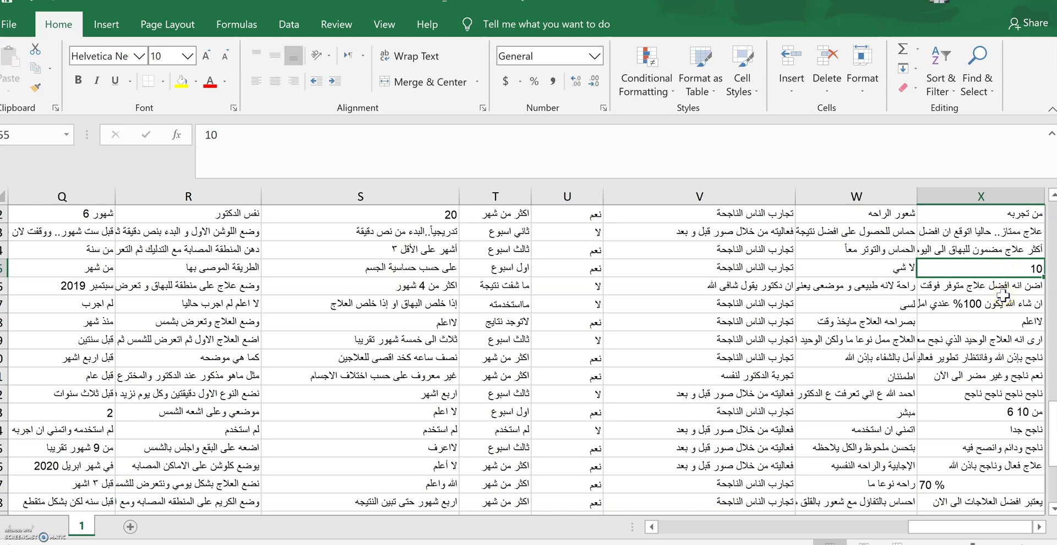
Step: Examine the treatment ratings in column X from row 55 down to the last response in row 77
scroll(961, 344, down, 1)
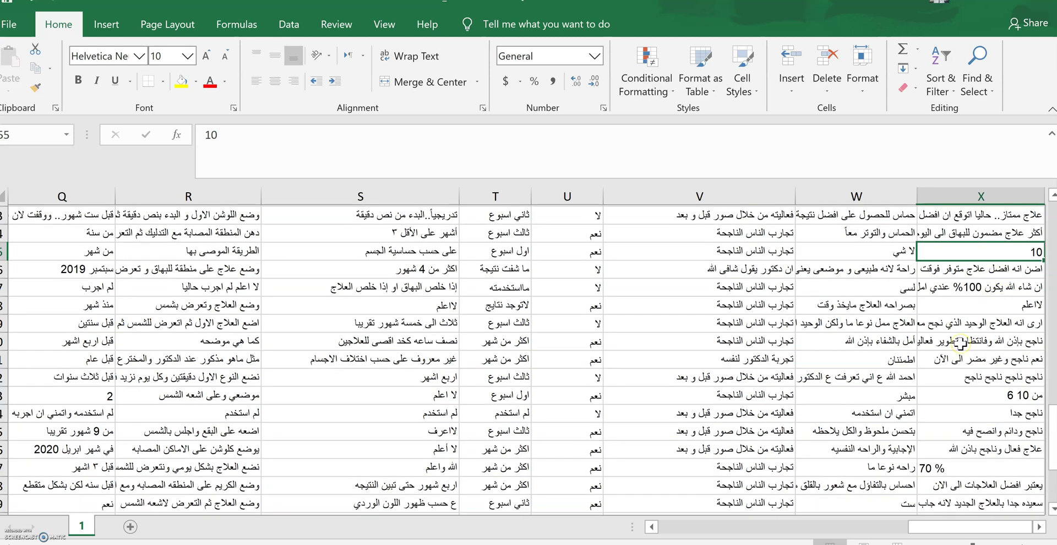
scroll(961, 344, down, 2)
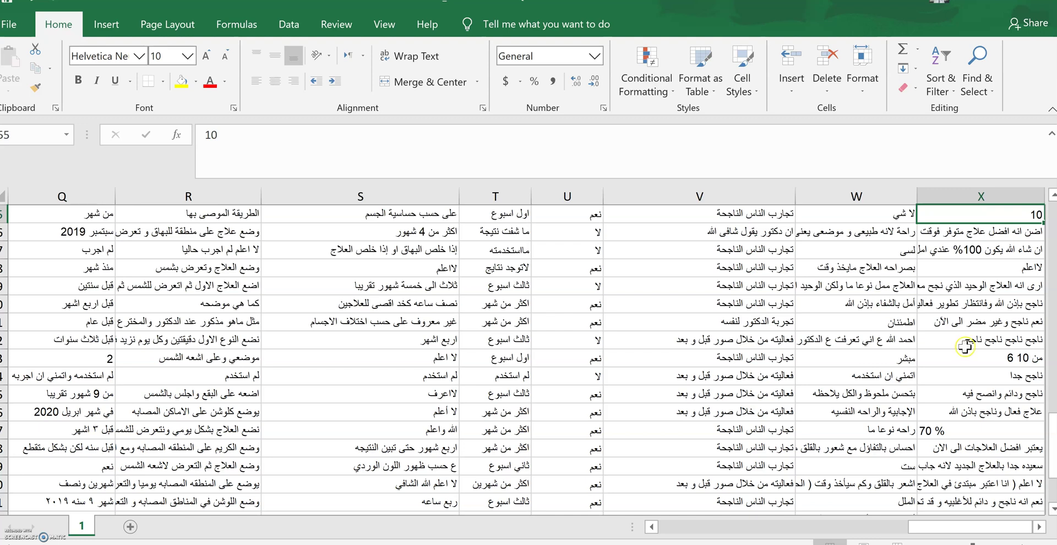
scroll(965, 347, down, 1)
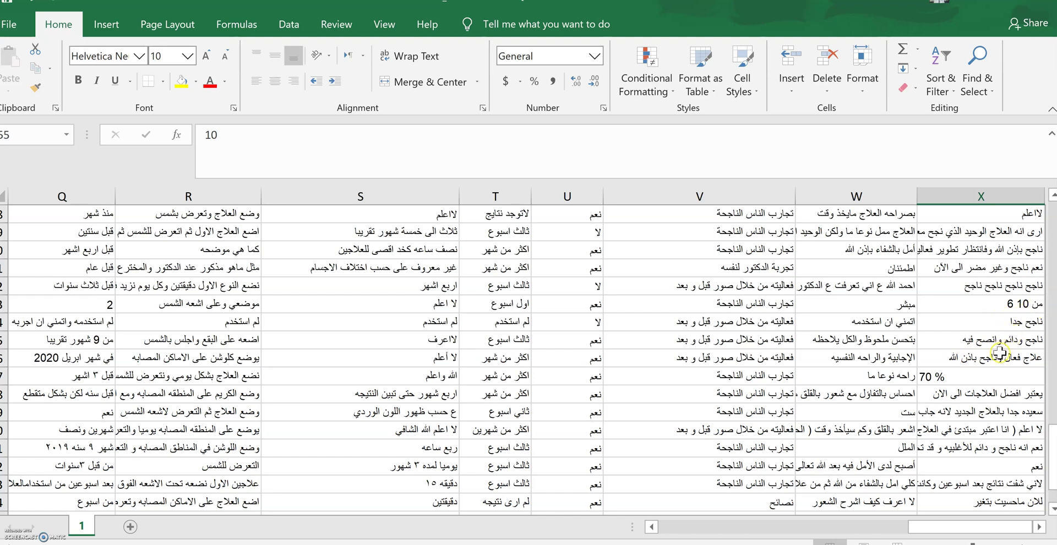
scroll(980, 377, down, 1)
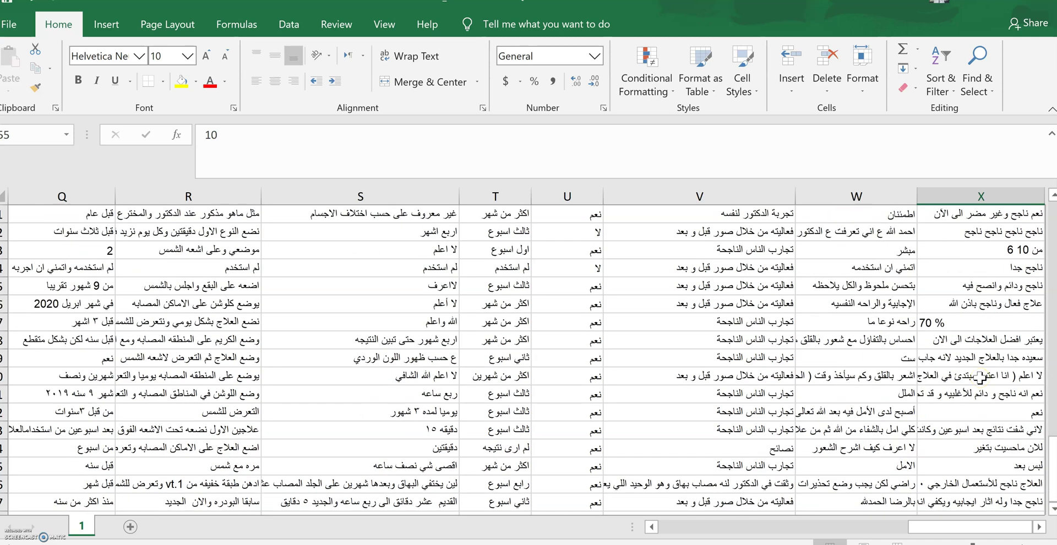
scroll(980, 377, down, 1)
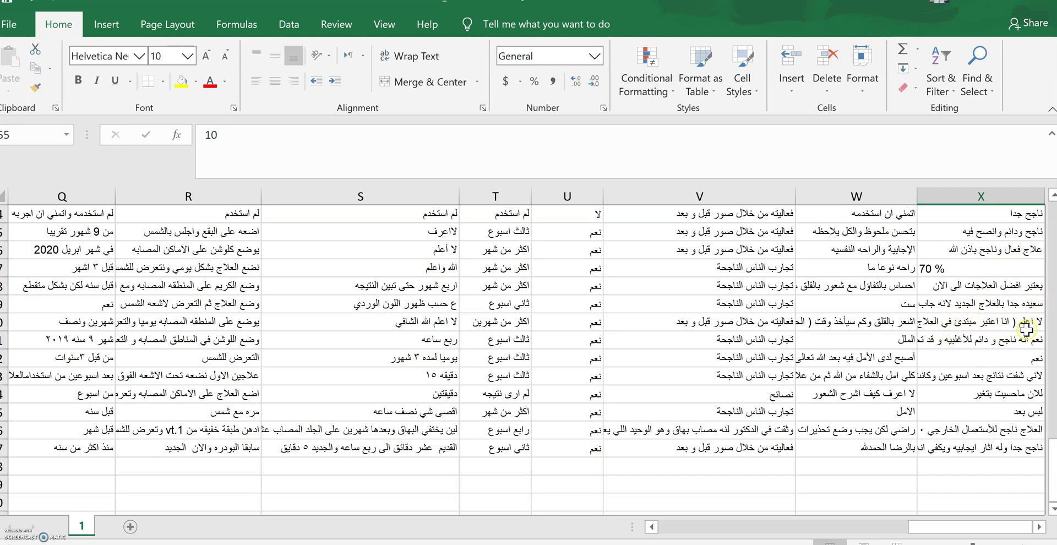
Step: Read the full rating in cell X69 and check the remaining column X answers to the end of the data
click(999, 304)
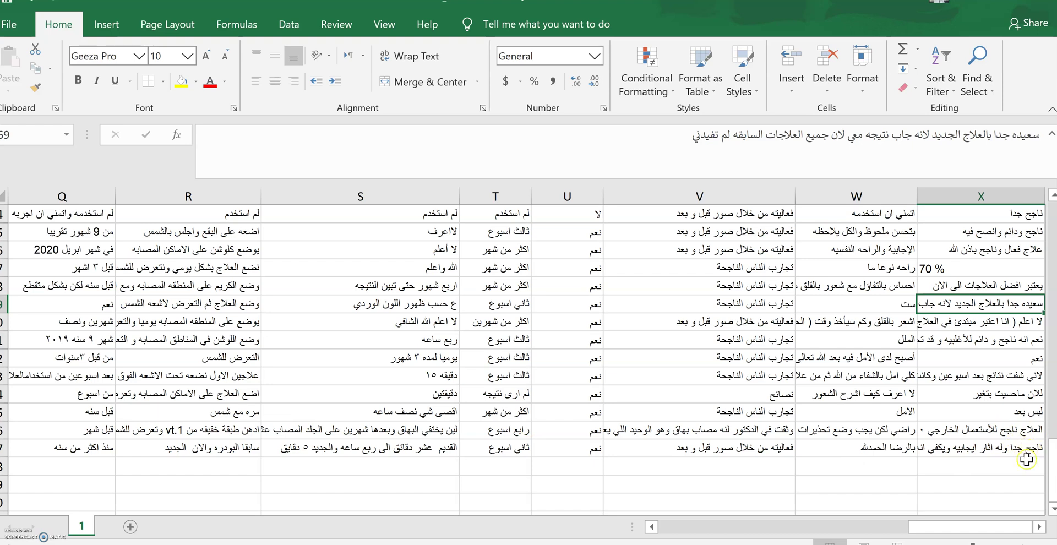
scroll(974, 471, down, 1)
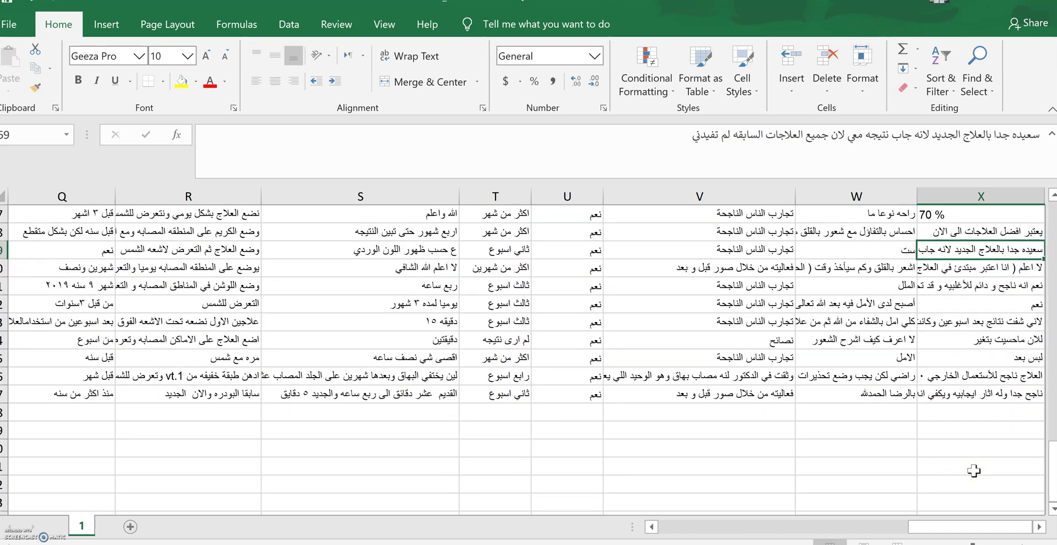
scroll(974, 472, down, 1)
scroll(974, 472, down, 3)
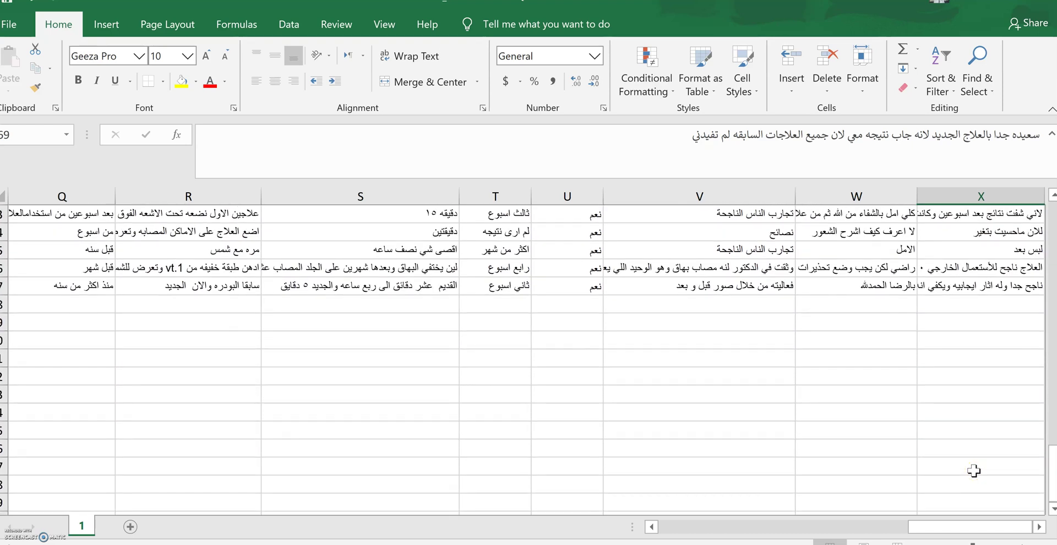
Step: Return to the question headers in the first row and look over the first responses
scroll(978, 457, up, 3)
scroll(978, 457, up, 8)
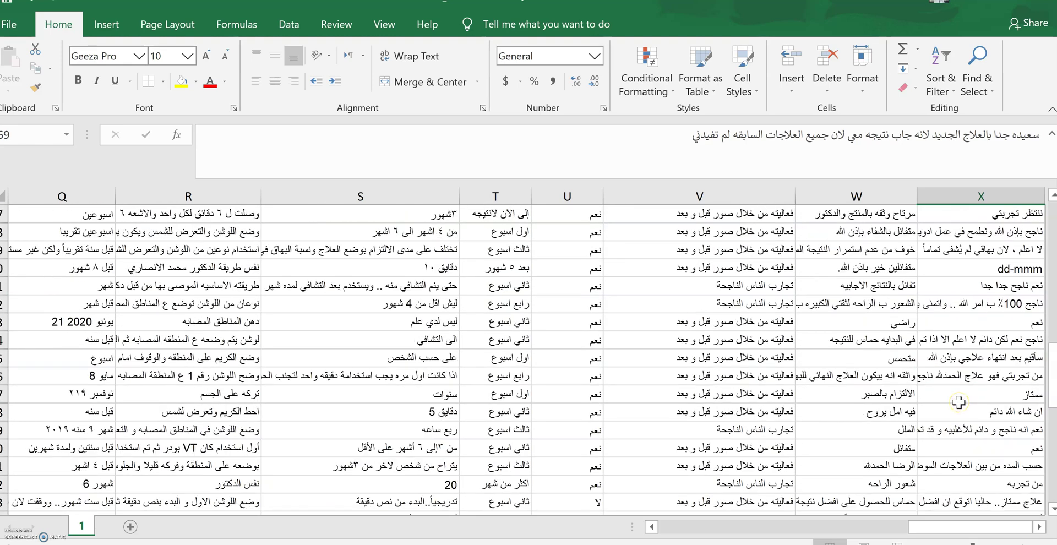
scroll(959, 403, up, 15)
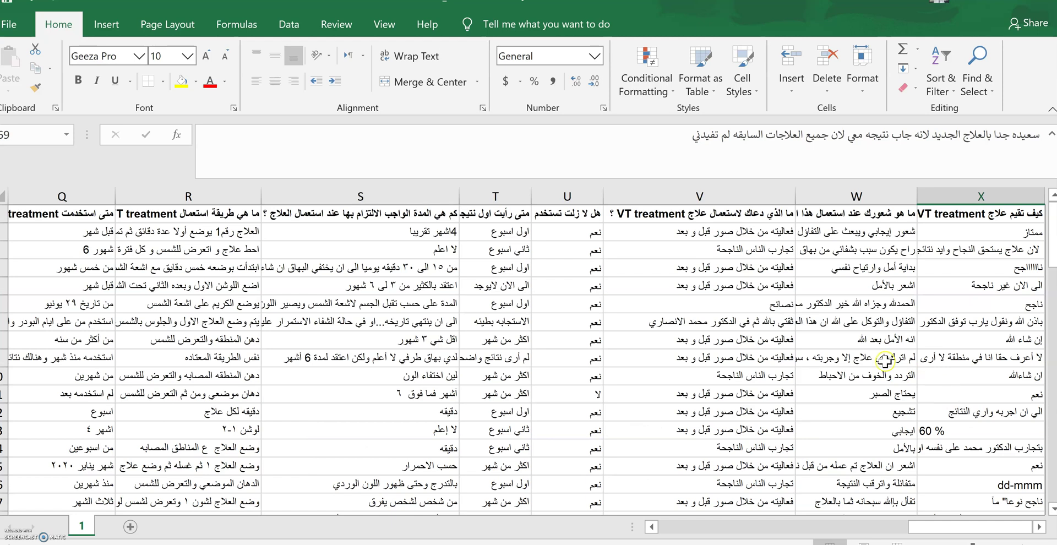